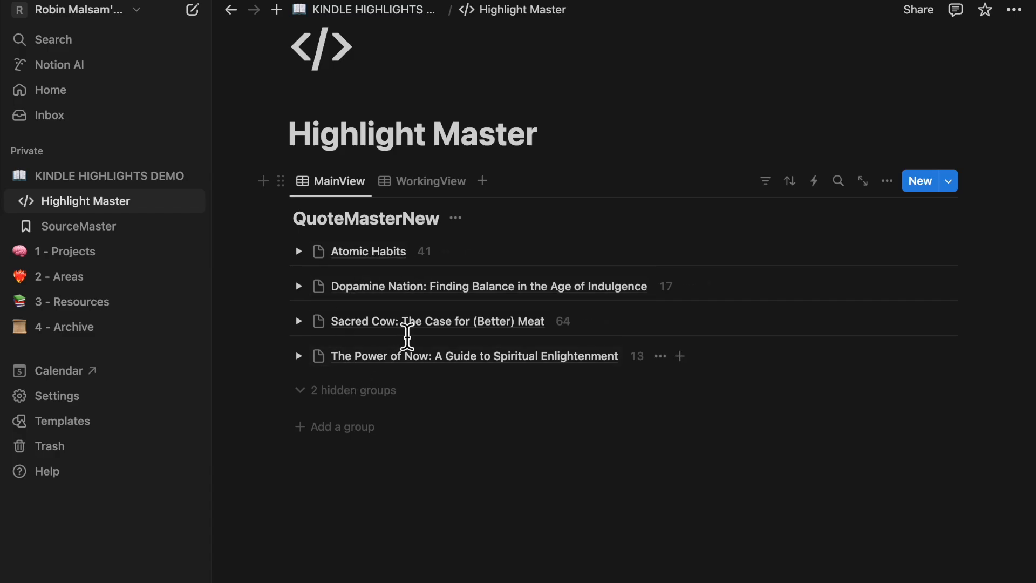
Step: Expand the Atomic Habits group, open the Adapting Habits entry and select its highlight text
{"action": "left_click", "coordinate": [299, 252]}
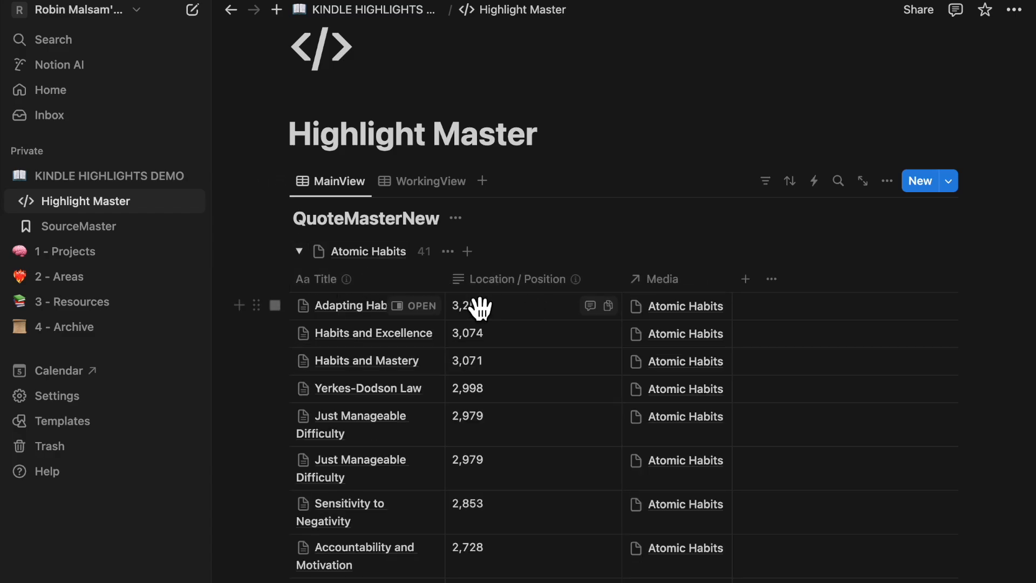
{"action": "left_click", "coordinate": [425, 307]}
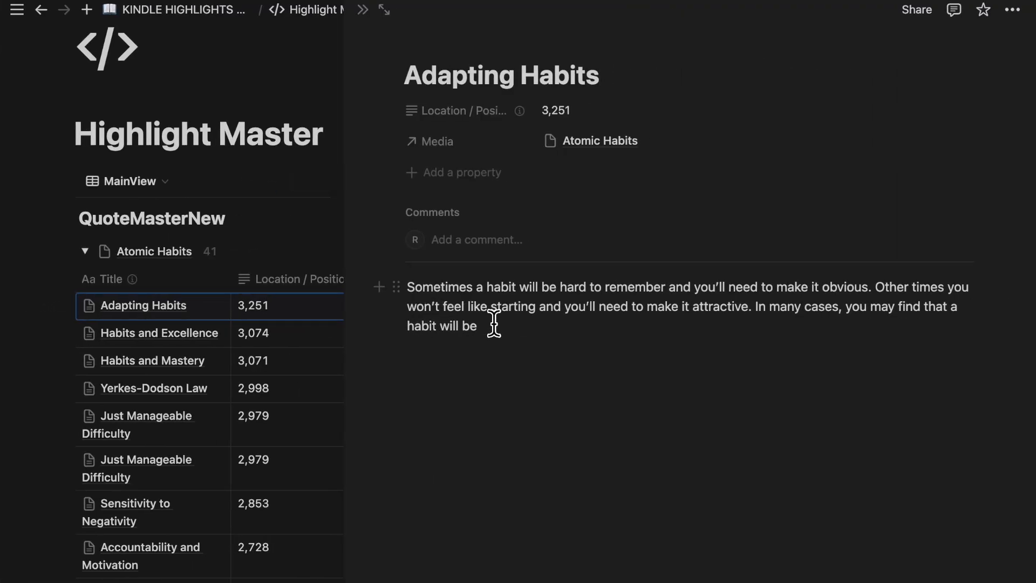
{"action": "left_click_drag", "start_coordinate": [495, 333], "coordinate": [412, 288]}
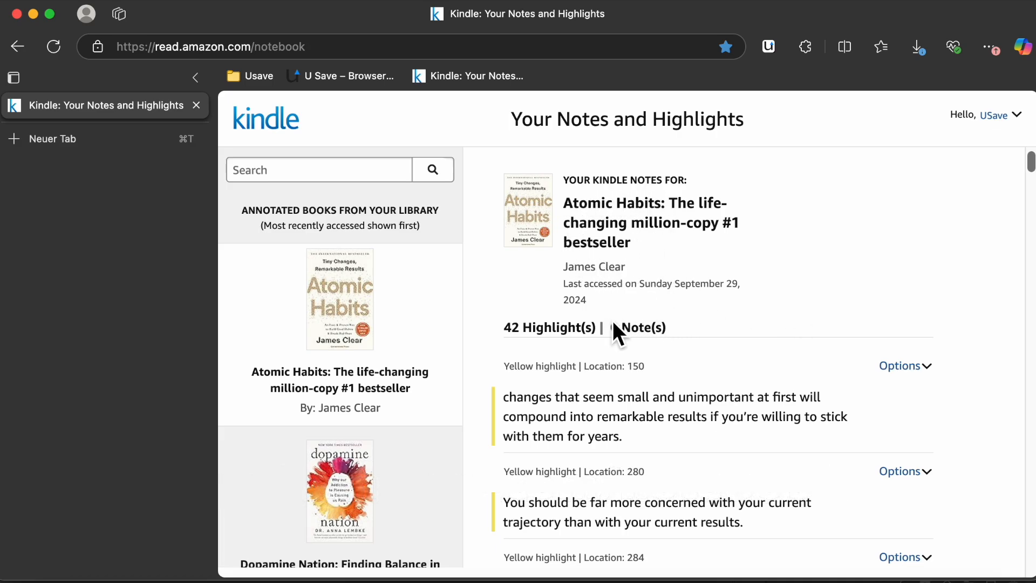
Step: Switch to the Kindle notebook page in the browser and look through the highlights for Atomic Habits and Dopamine Nation
{"action": "scroll", "coordinate": [614, 324], "scroll_direction": "down", "scroll_amount": 15}
{"action": "scroll", "coordinate": [616, 331], "scroll_direction": "down", "scroll_amount": 20}
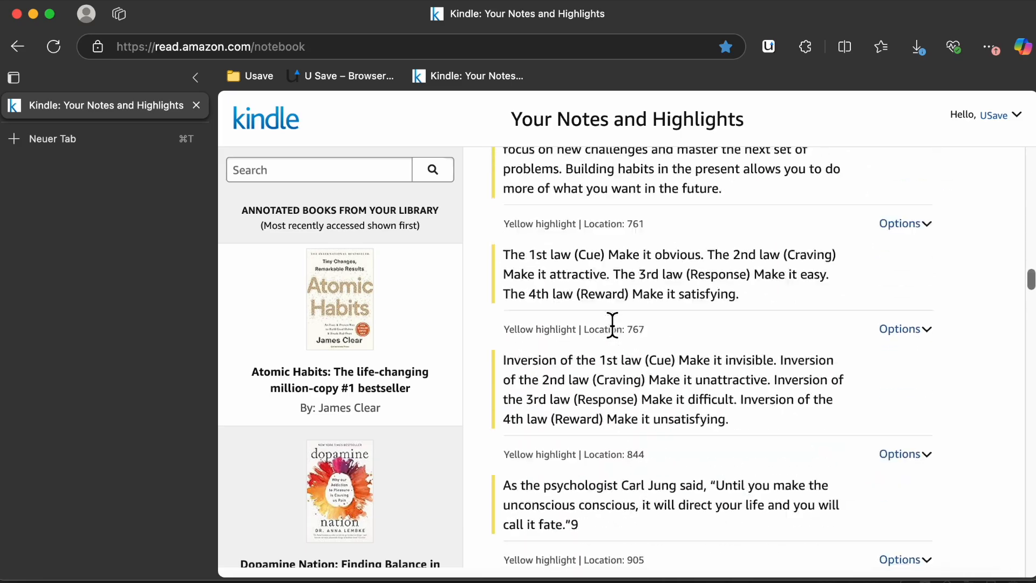
{"action": "scroll", "coordinate": [615, 333], "scroll_direction": "down", "scroll_amount": 20}
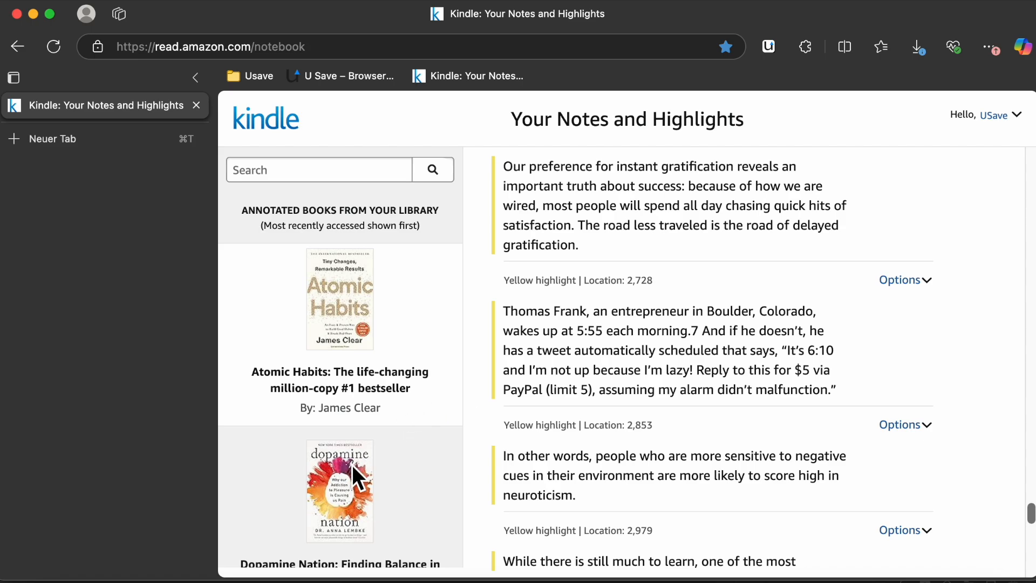
{"action": "left_click", "coordinate": [351, 465]}
{"action": "scroll", "coordinate": [616, 378], "scroll_direction": "down", "scroll_amount": 16}
{"action": "scroll", "coordinate": [616, 378], "scroll_direction": "down", "scroll_amount": 15}
{"action": "scroll", "coordinate": [616, 378], "scroll_direction": "down", "scroll_amount": 6}
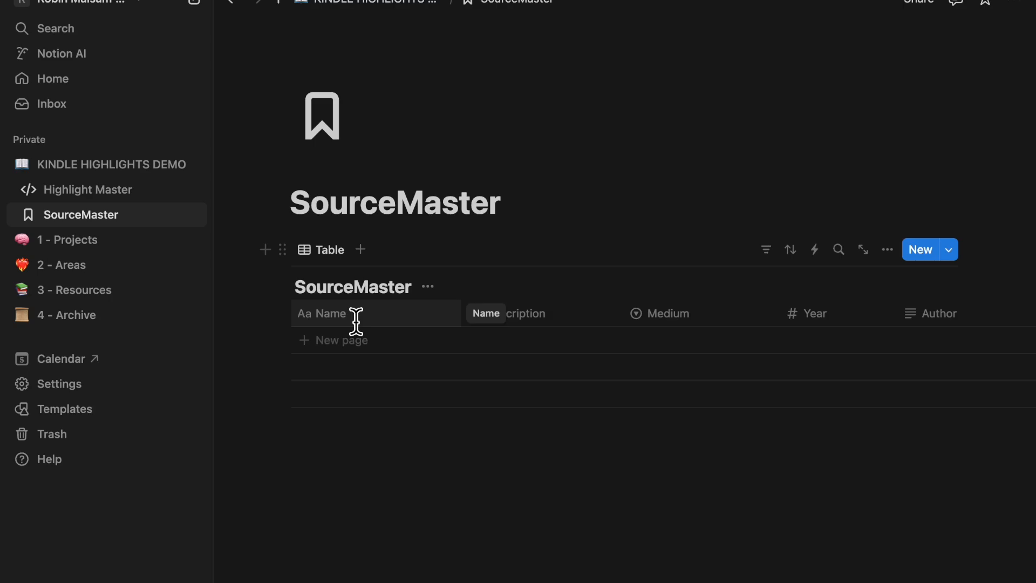
Step: Examine the Medium property's select options in the SourceMaster database, and look over its remaining columns
{"action": "left_click", "coordinate": [698, 312]}
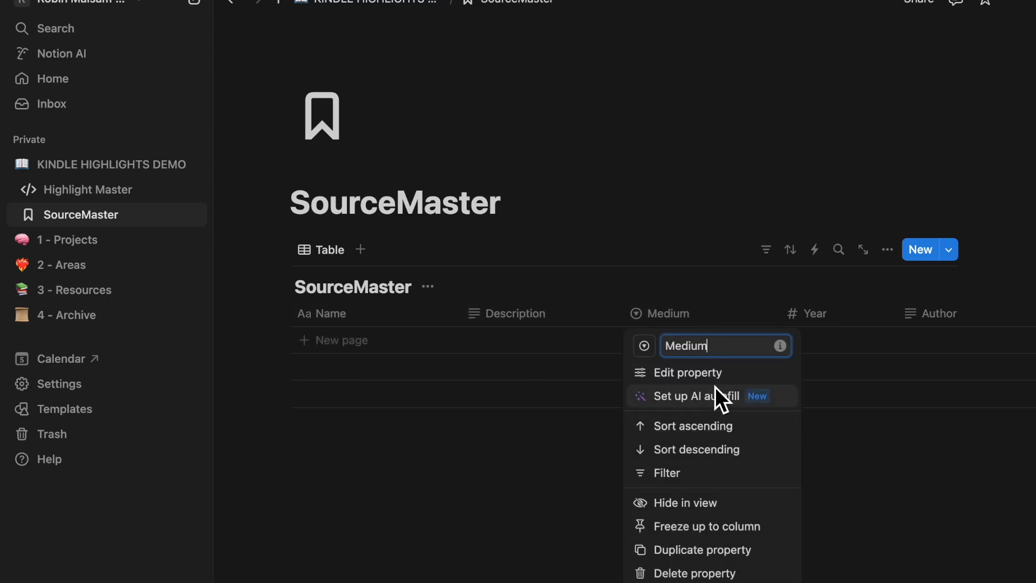
{"action": "left_click", "coordinate": [721, 373]}
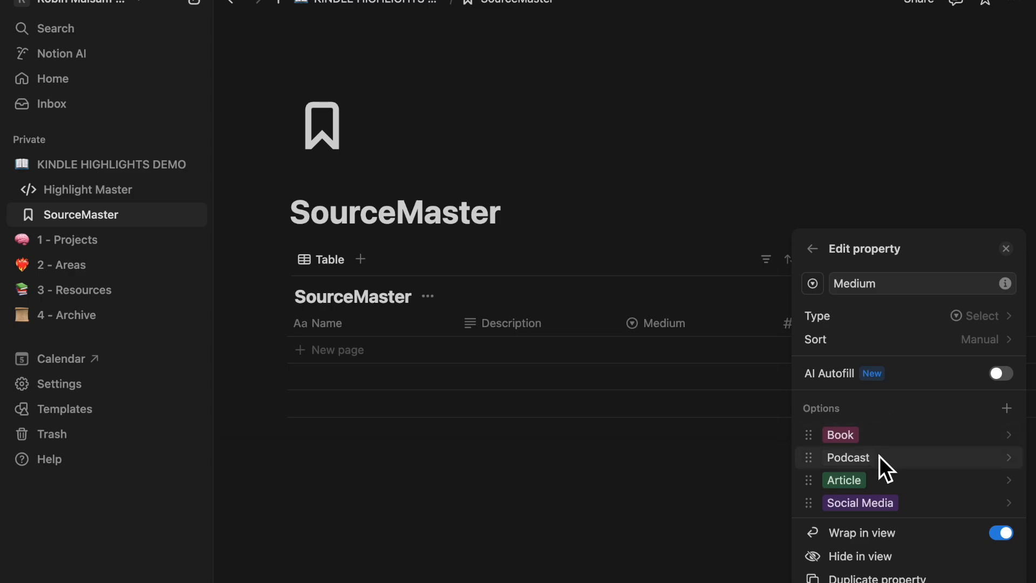
{"action": "left_click", "coordinate": [726, 455]}
{"action": "scroll", "coordinate": [826, 328], "scroll_direction": "right", "scroll_amount": 5}
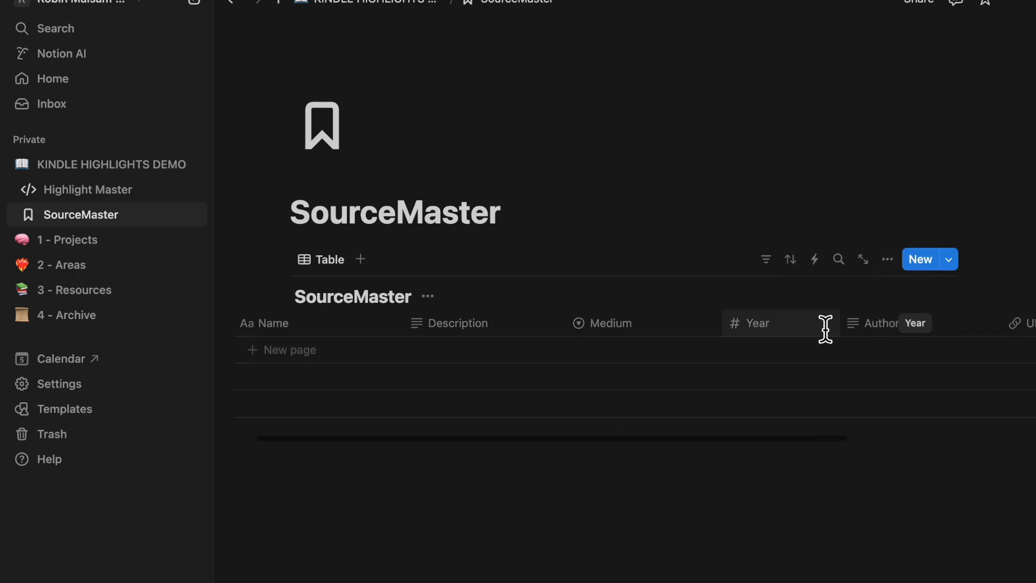
{"action": "scroll", "coordinate": [821, 323], "scroll_direction": "right", "scroll_amount": 5}
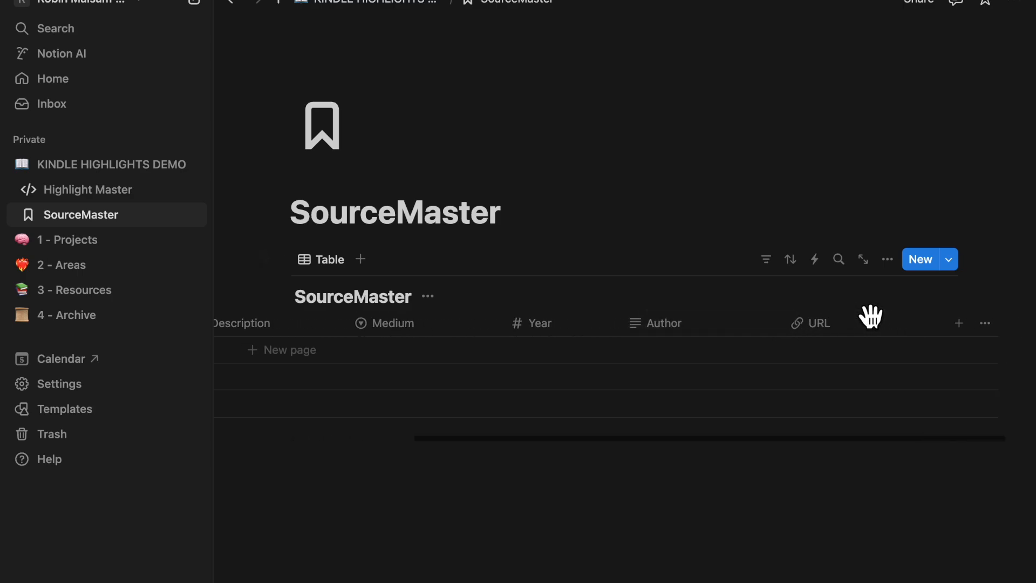
{"action": "scroll", "coordinate": [812, 324], "scroll_direction": "left", "scroll_amount": 5}
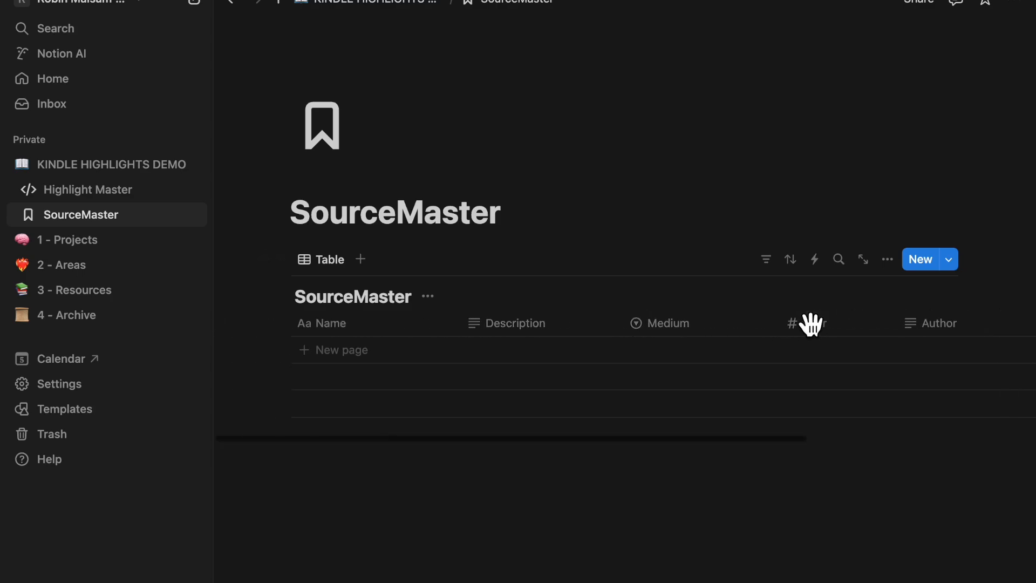
Step: Give the Description property the explanatory text "* Create a short description of the medium, not using more than 2 sentences."
{"action": "left_click", "coordinate": [556, 324]}
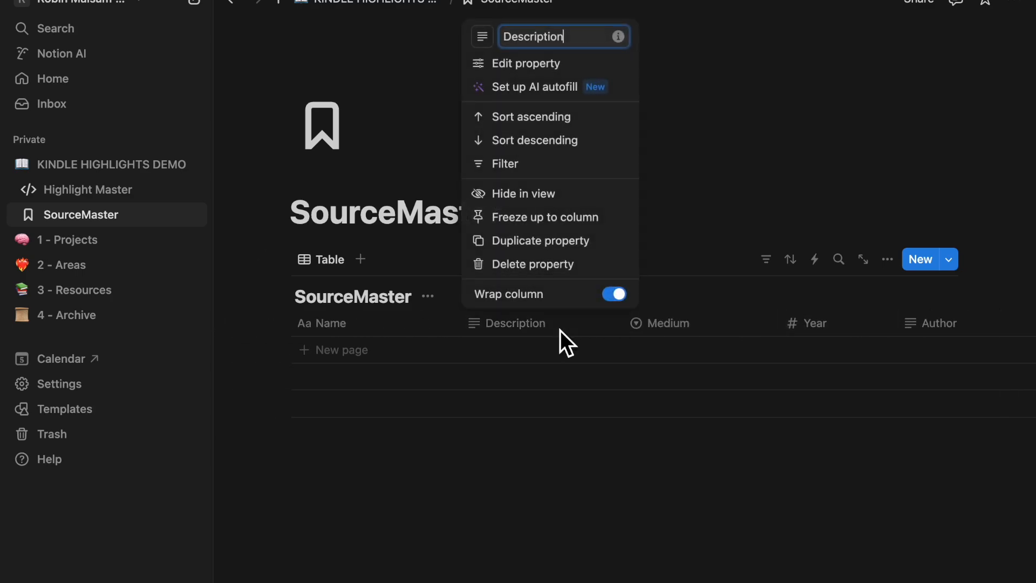
{"action": "left_click", "coordinate": [619, 38]}
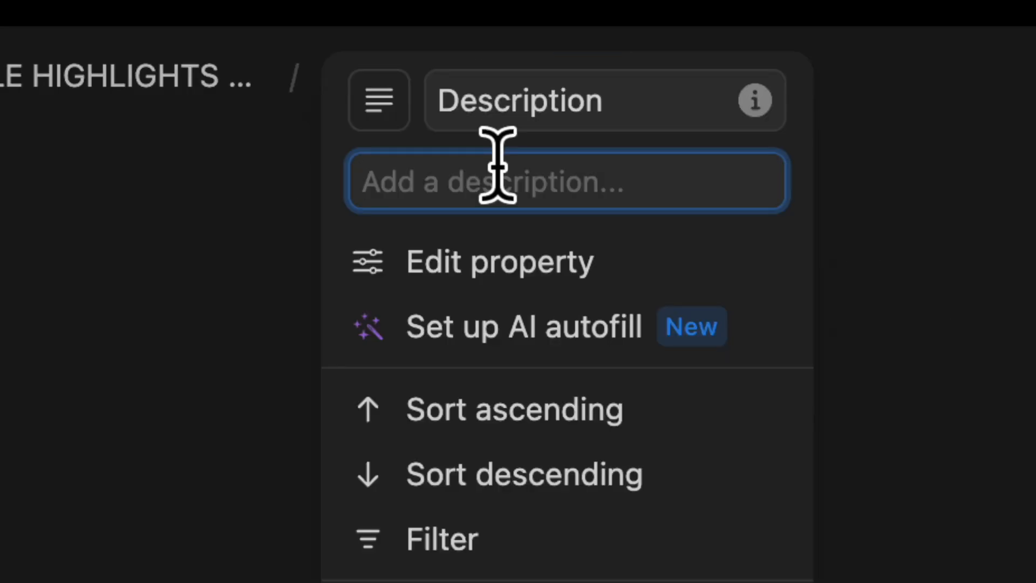
{"action": "type", "text": "*"}
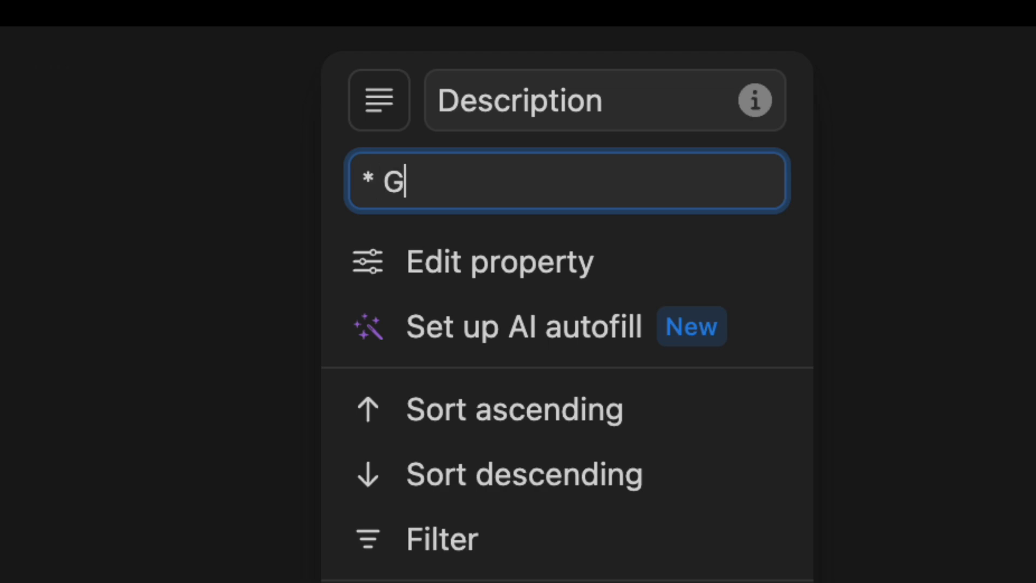
{"action": "type", "text": "Create a short desc"}
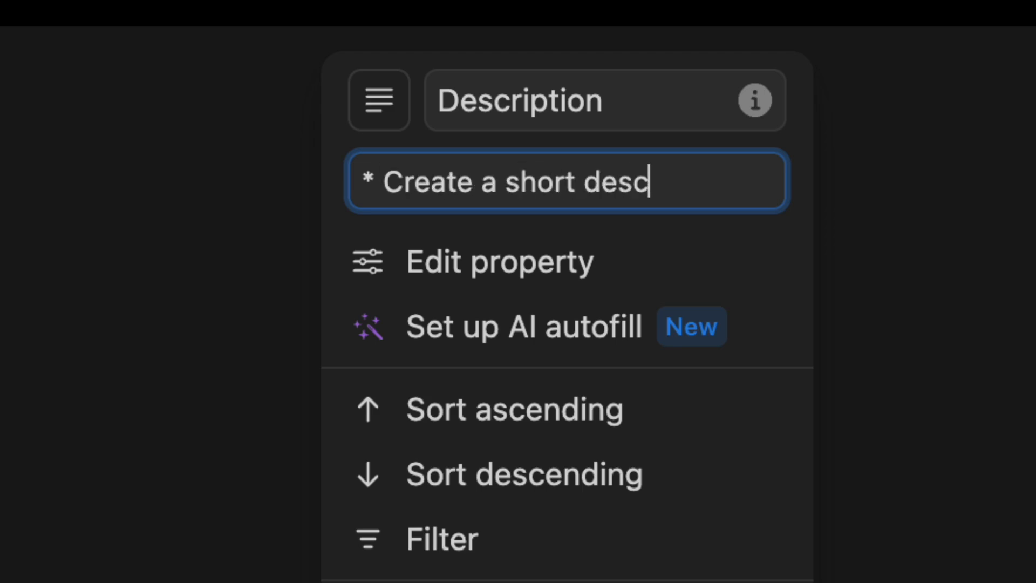
{"action": "type", "text": "ription of the medium, not"}
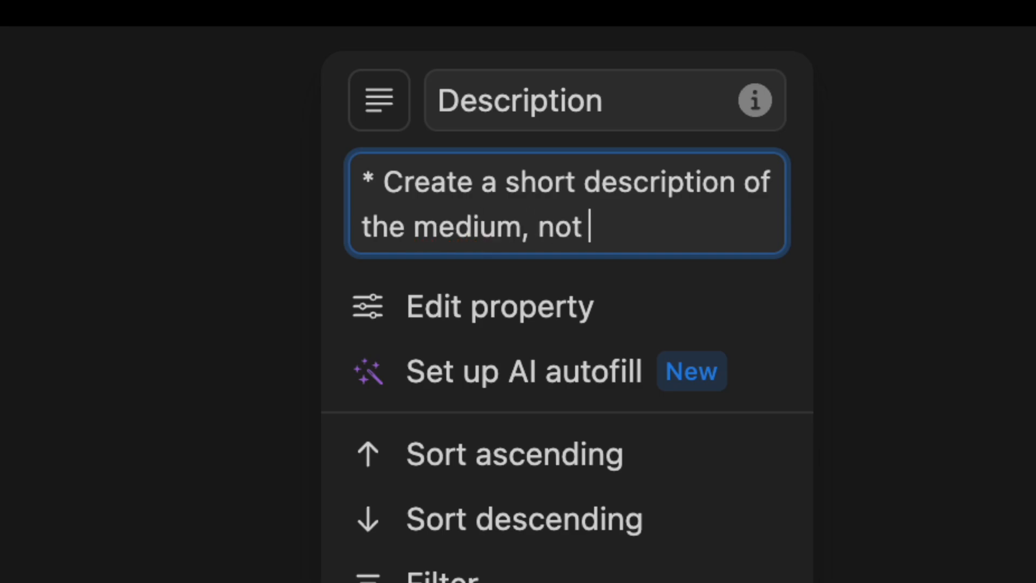
{"action": "type", "text": "using more than 2 s"}
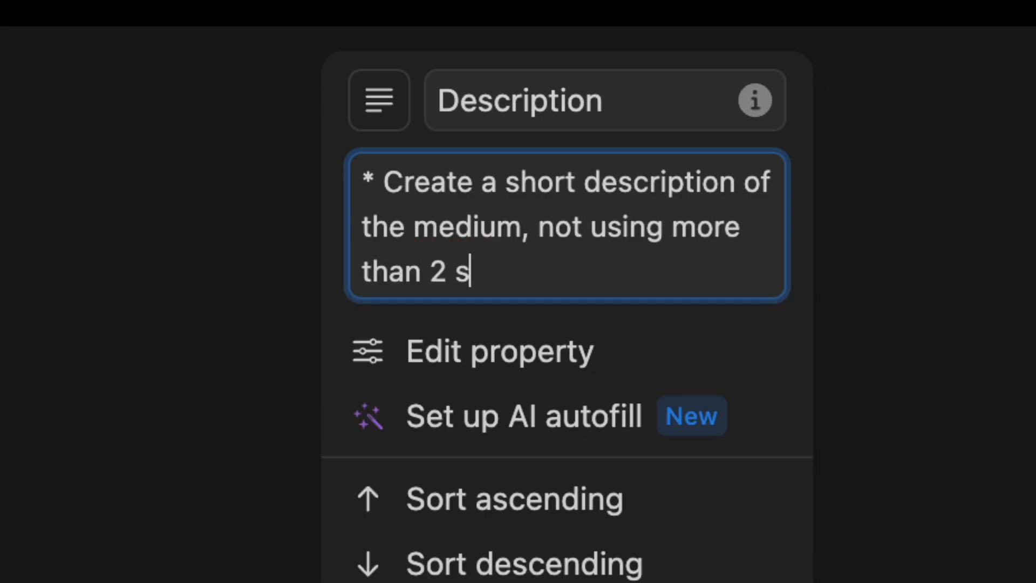
{"action": "type", "text": "entences."}
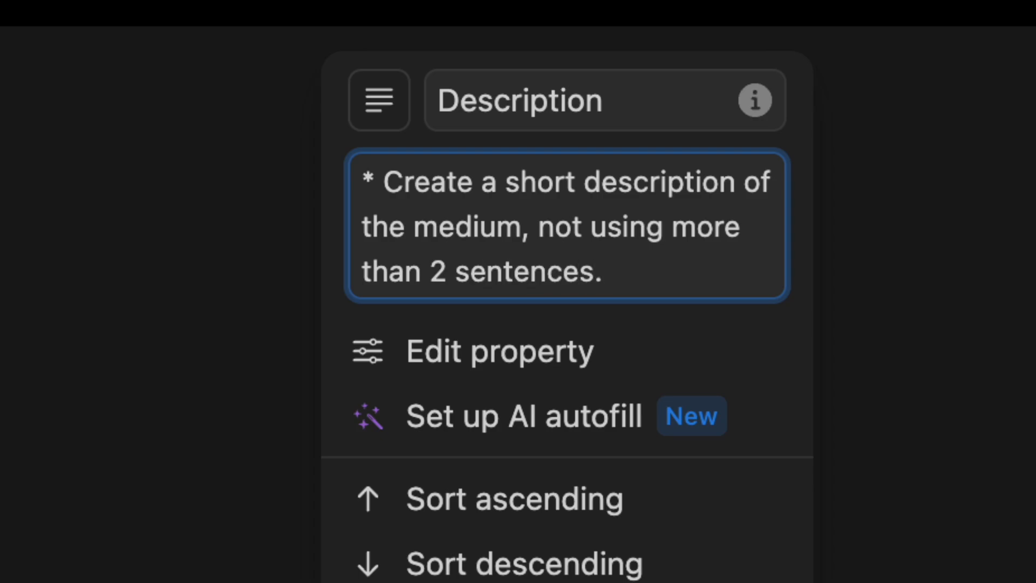
{"action": "left_click", "coordinate": [723, 369]}
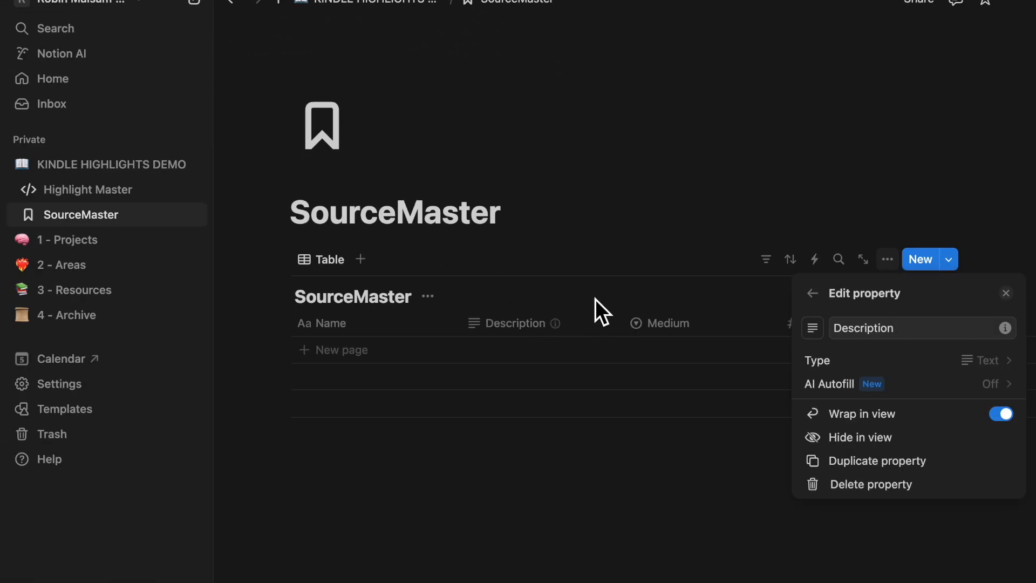
{"action": "left_click", "coordinate": [595, 298]}
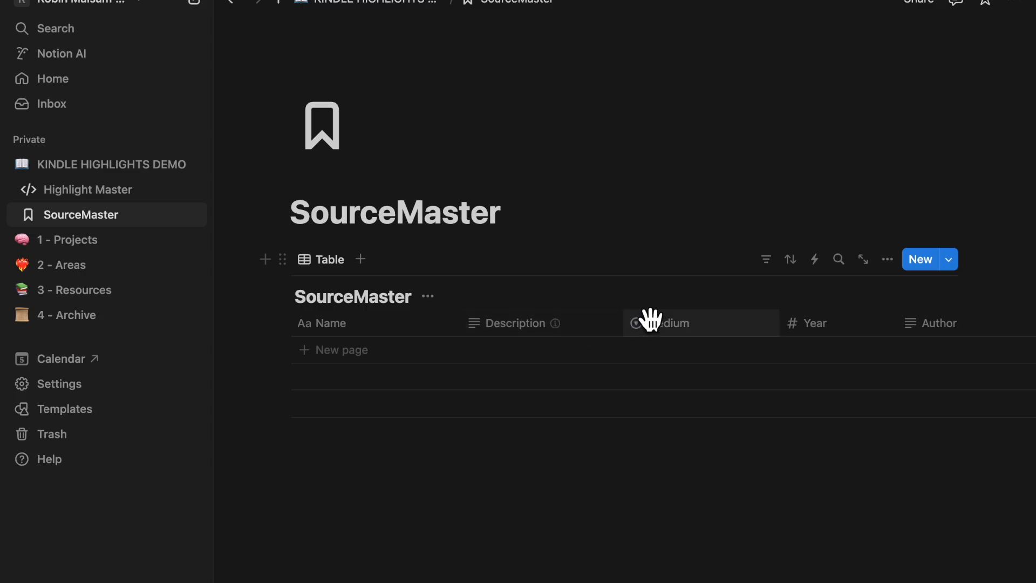
Step: Open the Highlight Master database and check which database its Media relation property is linked to
{"action": "scroll", "coordinate": [678, 315], "scroll_direction": "right", "scroll_amount": 2}
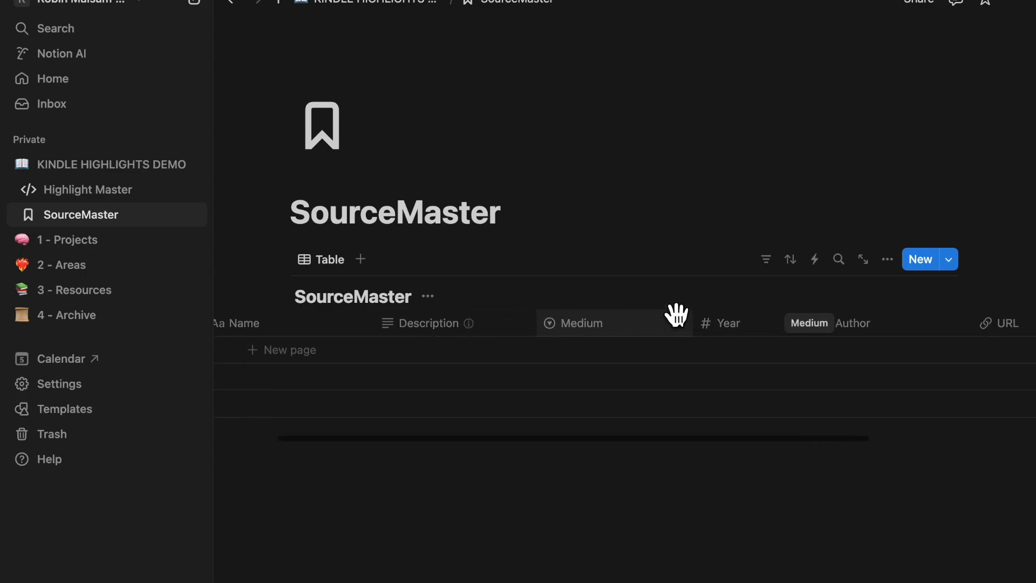
{"action": "scroll", "coordinate": [678, 315], "scroll_direction": "left", "scroll_amount": 2}
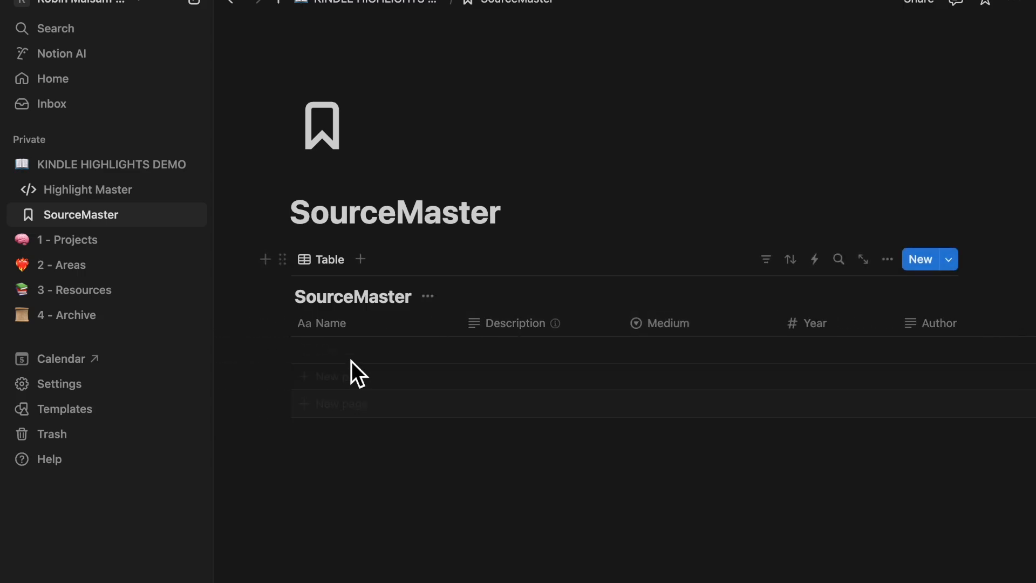
{"action": "left_click", "coordinate": [95, 192]}
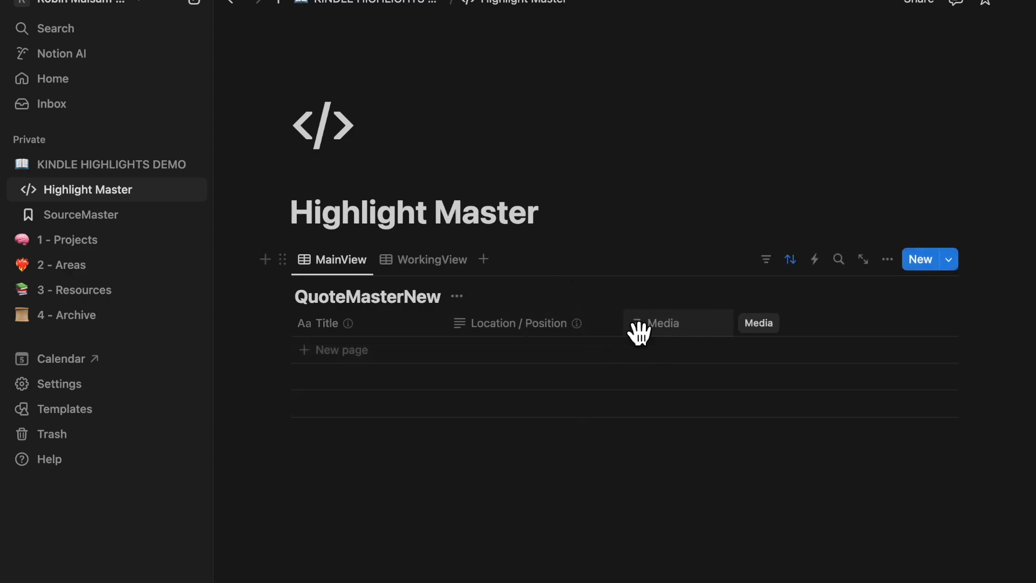
{"action": "left_click", "coordinate": [685, 323]}
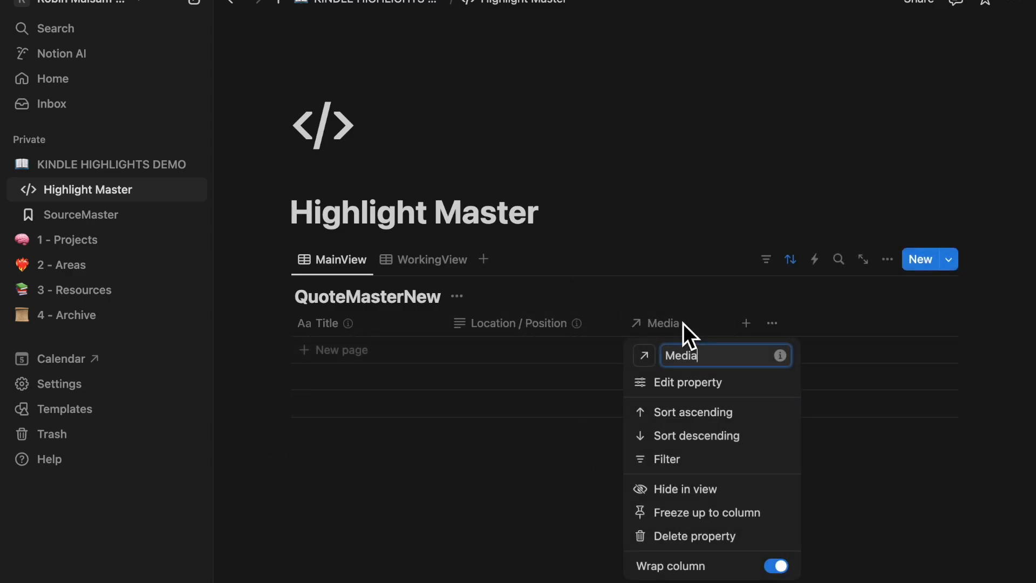
{"action": "left_click", "coordinate": [730, 385]}
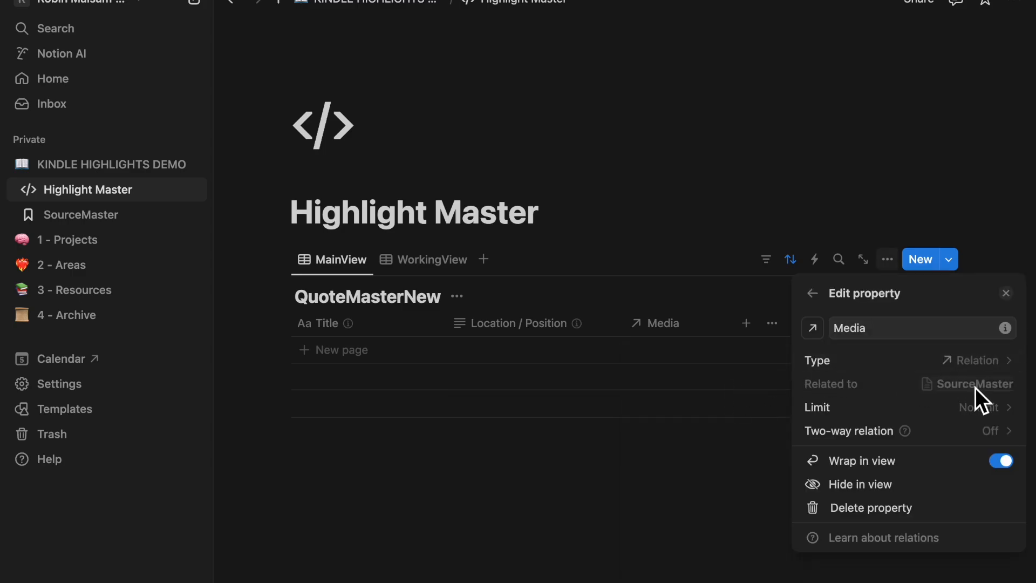
{"action": "left_click", "coordinate": [656, 509]}
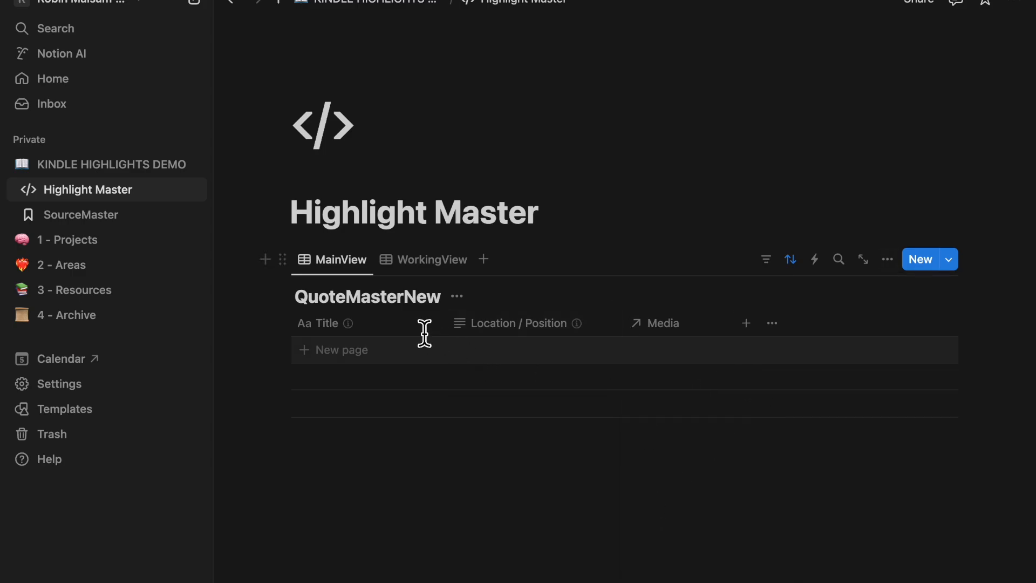
Step: Review the explanatory text of the Title property, including its leading asterisk, and leave it as it is
{"action": "left_click", "coordinate": [354, 326]}
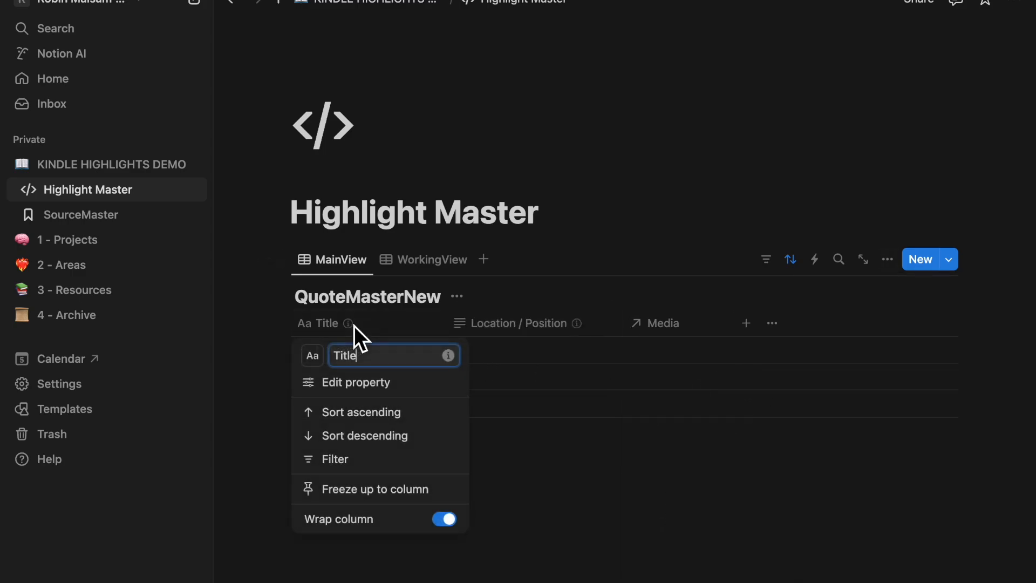
{"action": "left_click", "coordinate": [449, 356]}
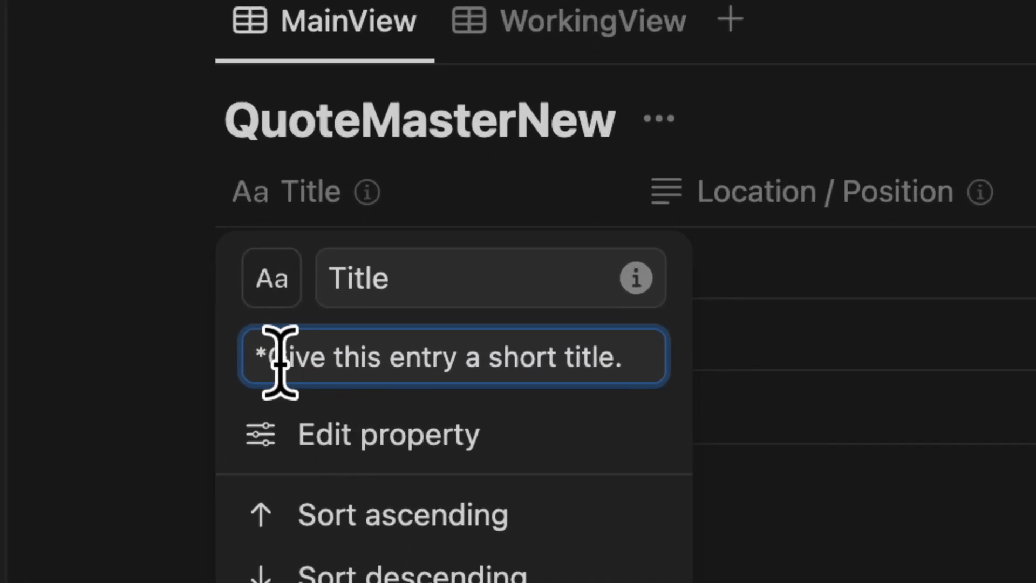
{"action": "left_click_drag", "start_coordinate": [263, 358], "coordinate": [258, 359]}
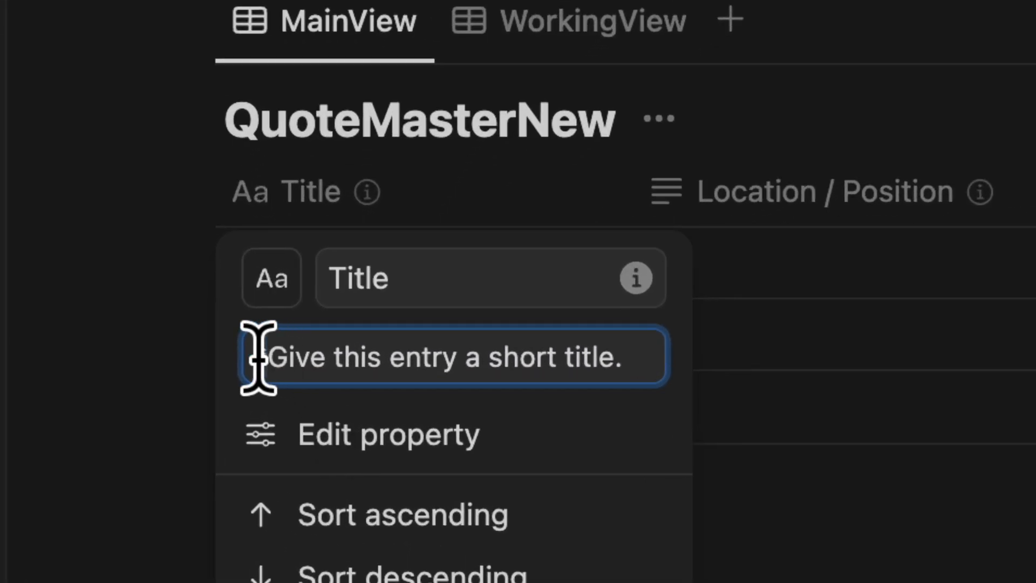
{"action": "left_click", "coordinate": [522, 397]}
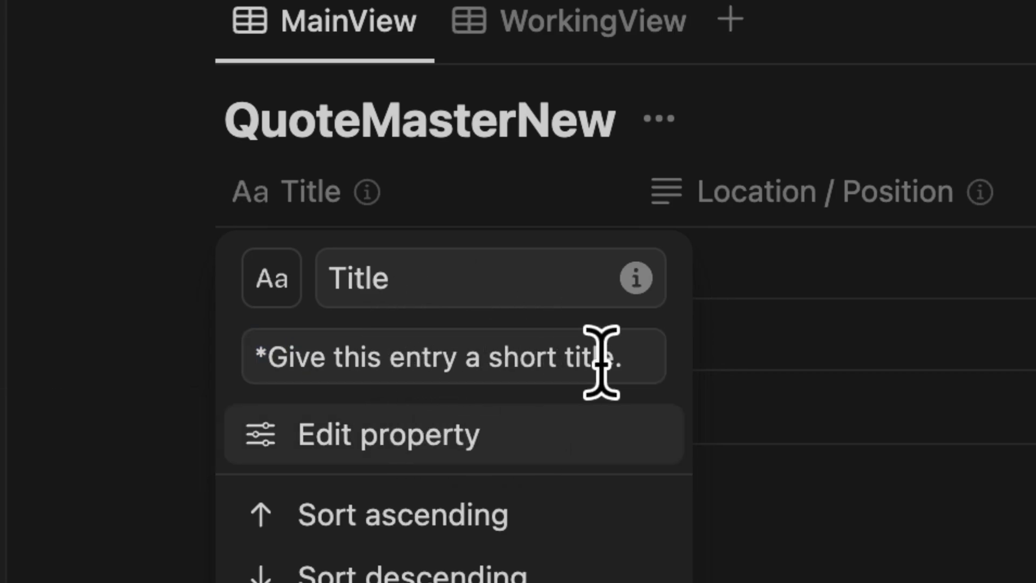
{"action": "left_click", "coordinate": [684, 141]}
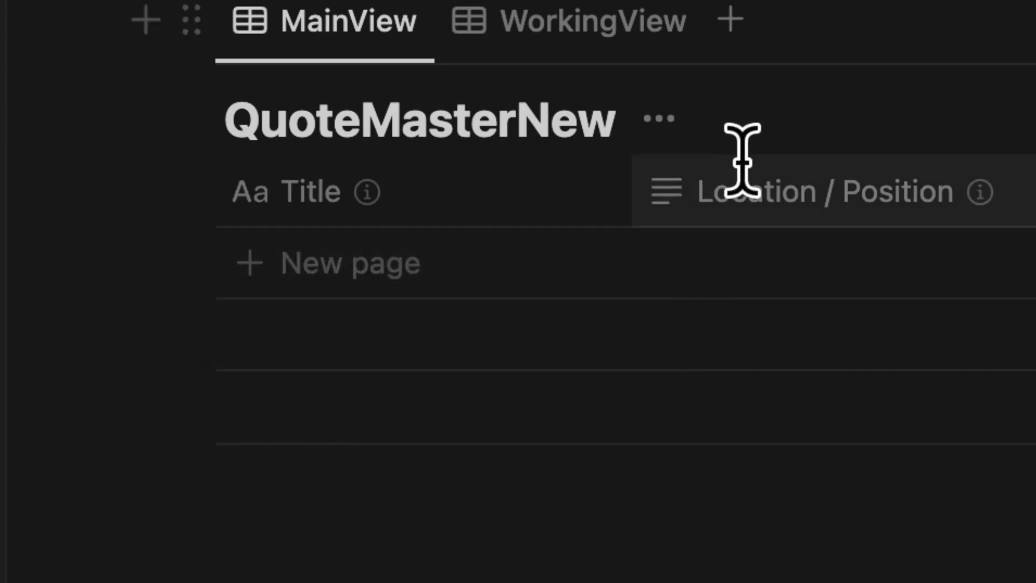
Step: Read through the full explanatory text of the Location / Position property
{"action": "left_click", "coordinate": [992, 195]}
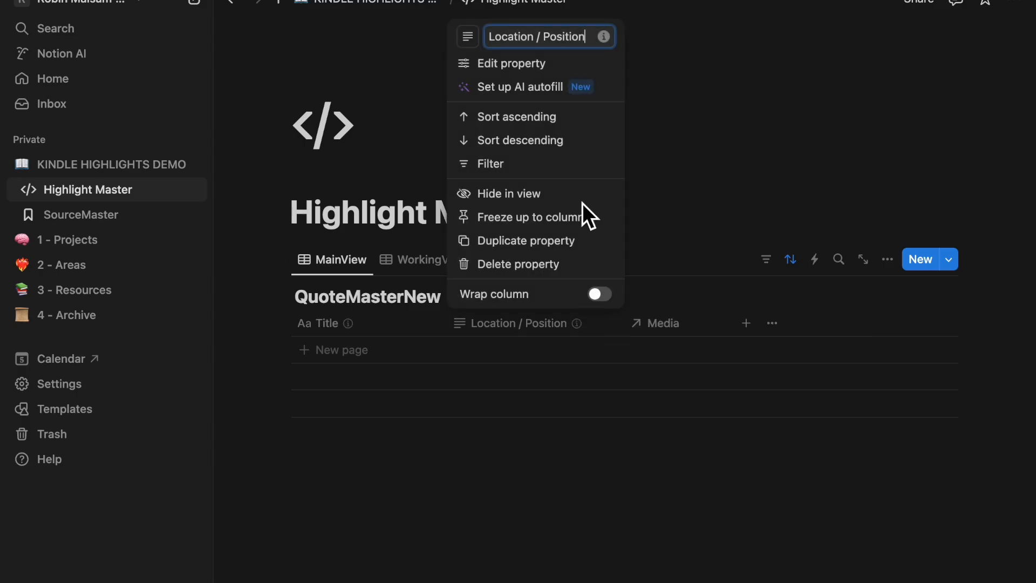
{"action": "left_click", "coordinate": [604, 36]}
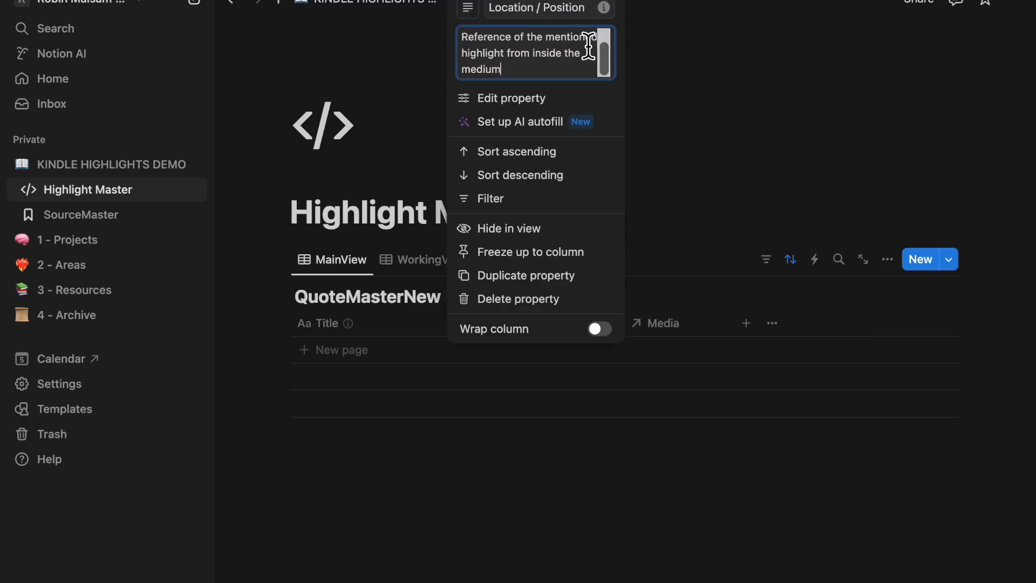
{"action": "scroll", "coordinate": [507, 241], "scroll_direction": "up", "scroll_amount": 1}
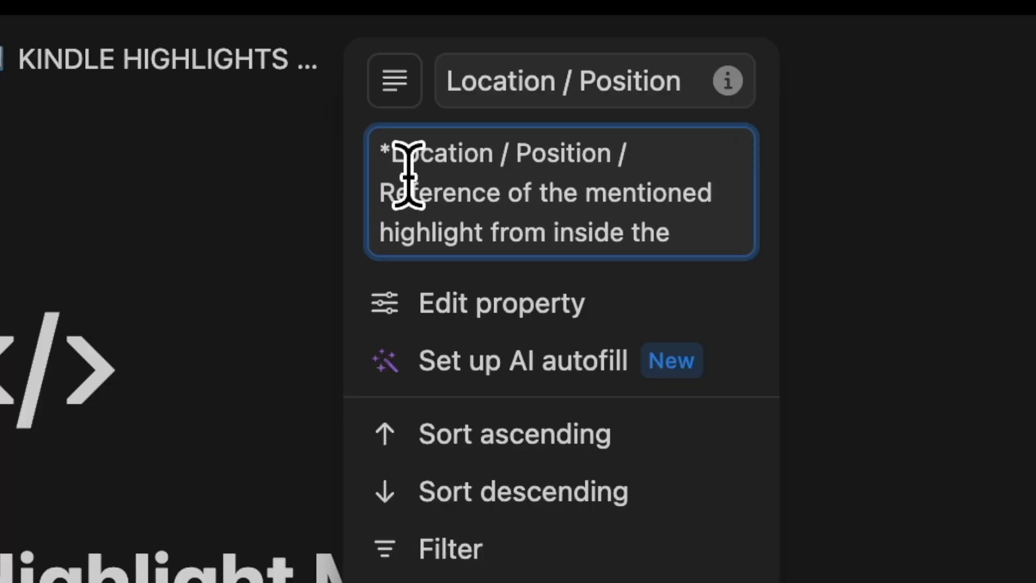
{"action": "scroll", "coordinate": [535, 203], "scroll_direction": "down", "scroll_amount": 1}
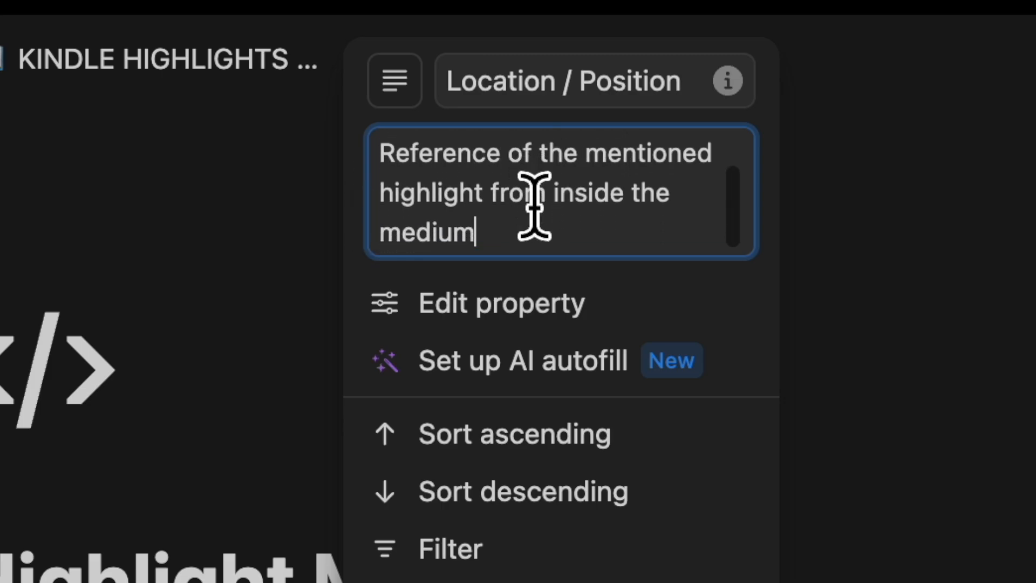
Step: Close the Location / Position property menu without changes and switch to the Kindle Notes and Highlights page for Atomic Habits in the browser
{"action": "scroll", "coordinate": [546, 224], "scroll_direction": "up", "scroll_amount": 1}
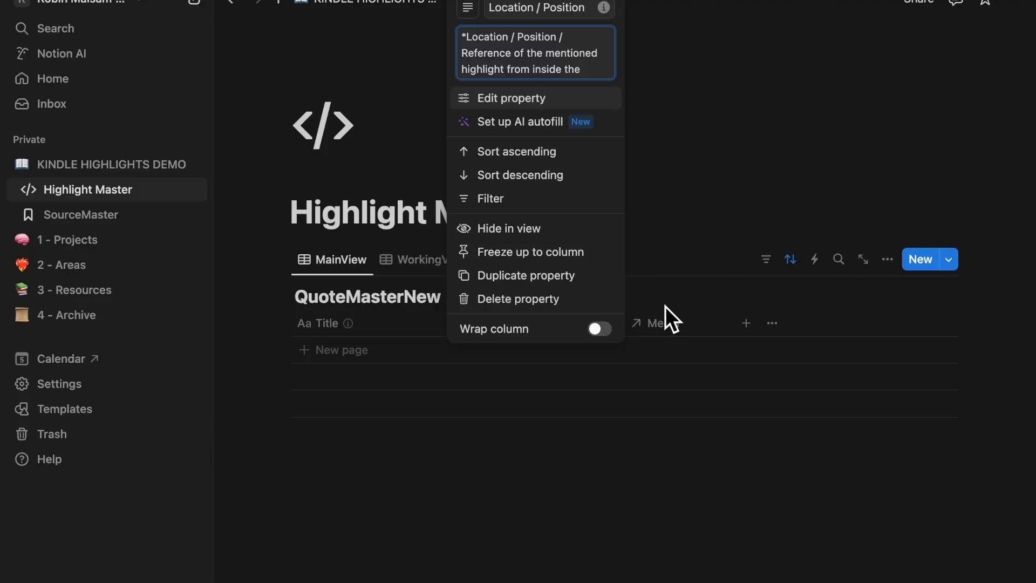
{"action": "left_click", "coordinate": [637, 462]}
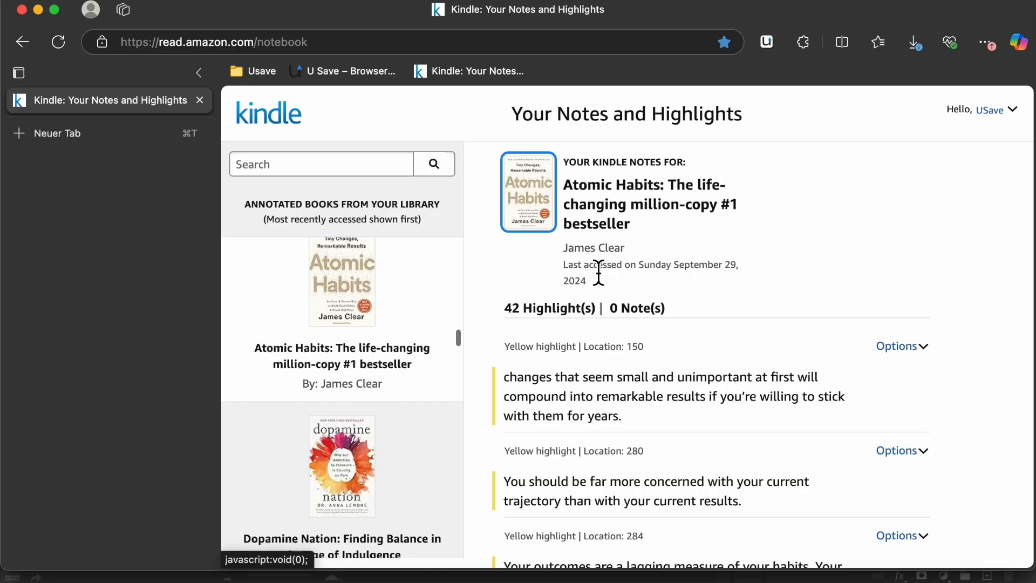
{"action": "scroll", "coordinate": [379, 335], "scroll_direction": "up", "scroll_amount": 1}
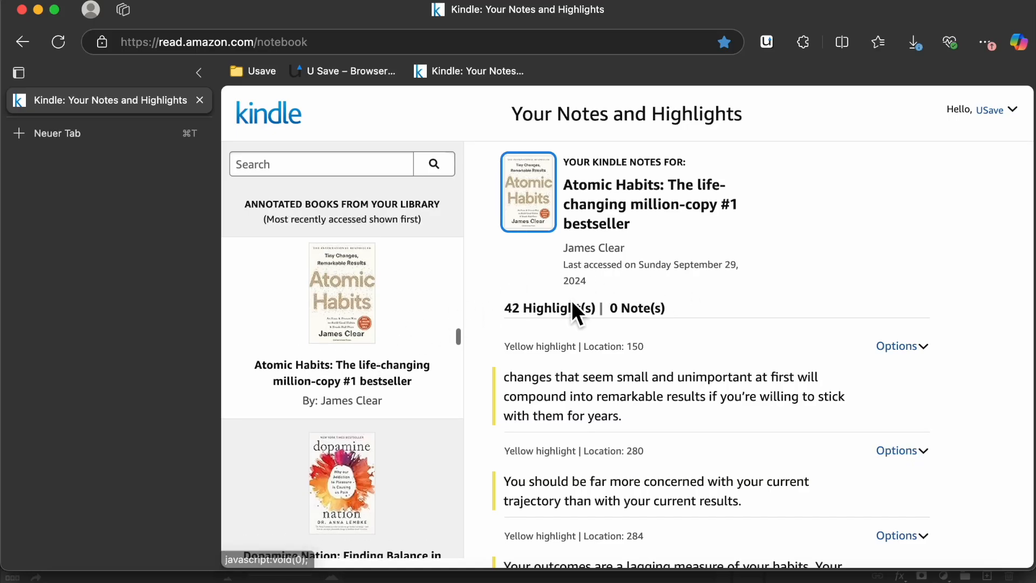
{"action": "left_click", "coordinate": [326, 42]}
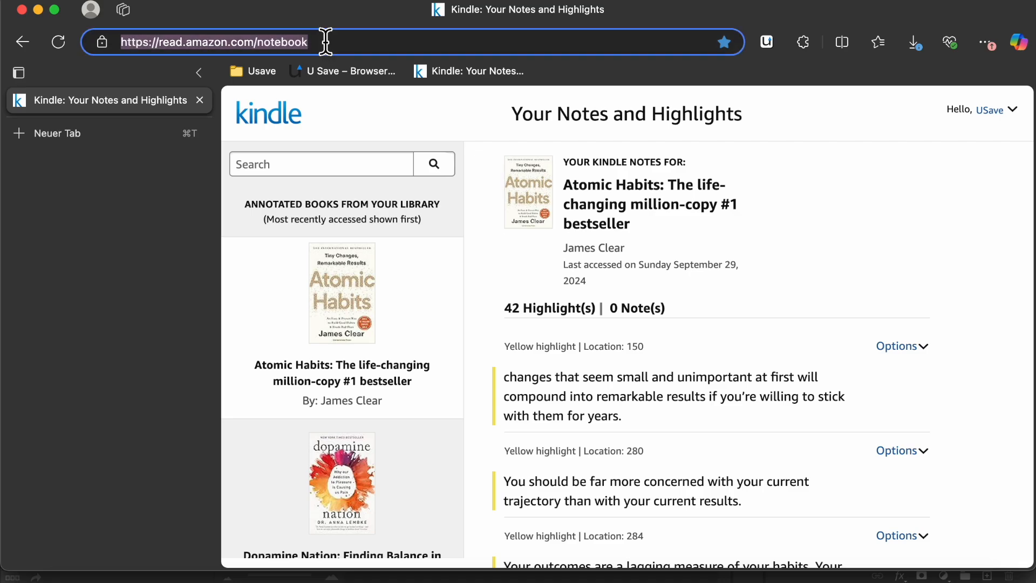
{"action": "left_click", "coordinate": [686, 283]}
Step: Examine the highlight count for Atomic Habits and the location number of its first highlight
{"action": "left_click_drag", "start_coordinate": [161, 184], "coordinate": [201, 185]}
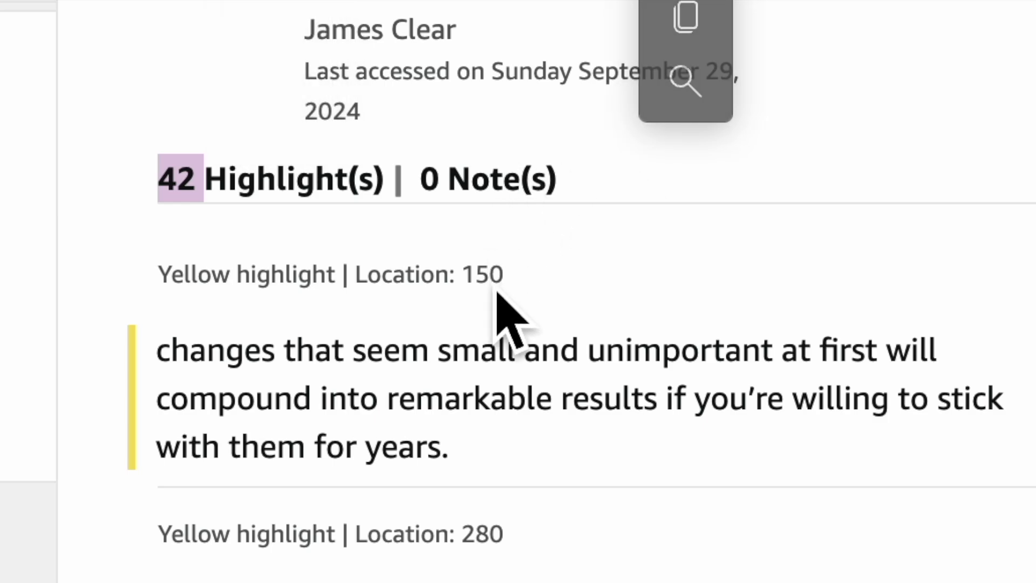
{"action": "left_click", "coordinate": [358, 252]}
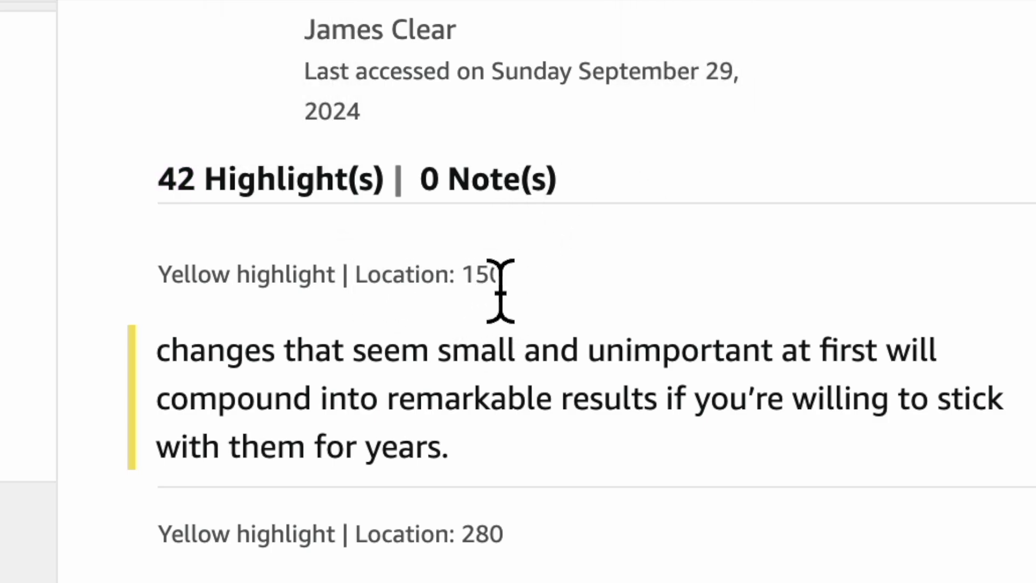
{"action": "double_click", "coordinate": [474, 289]}
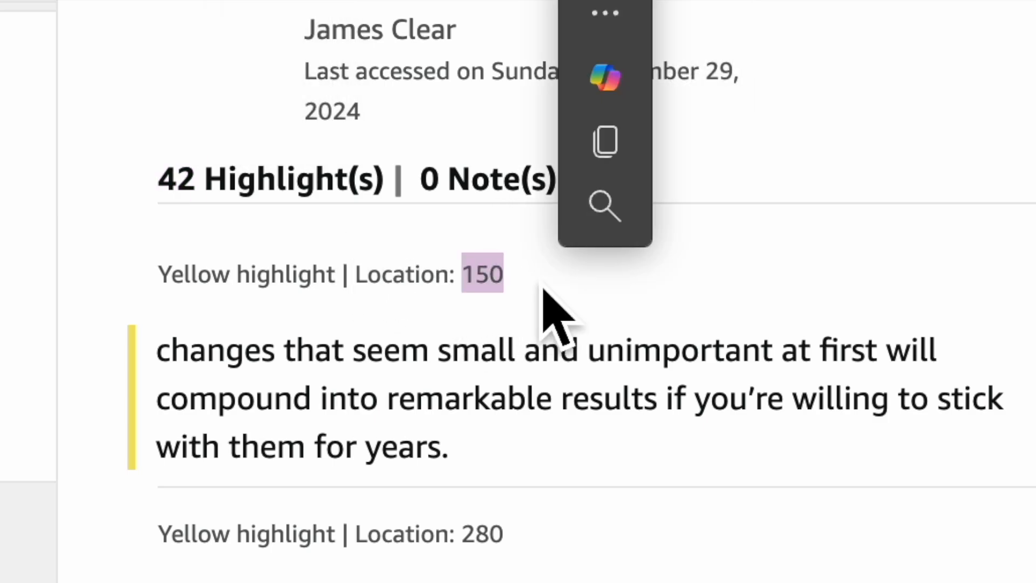
{"action": "left_click", "coordinate": [551, 414]}
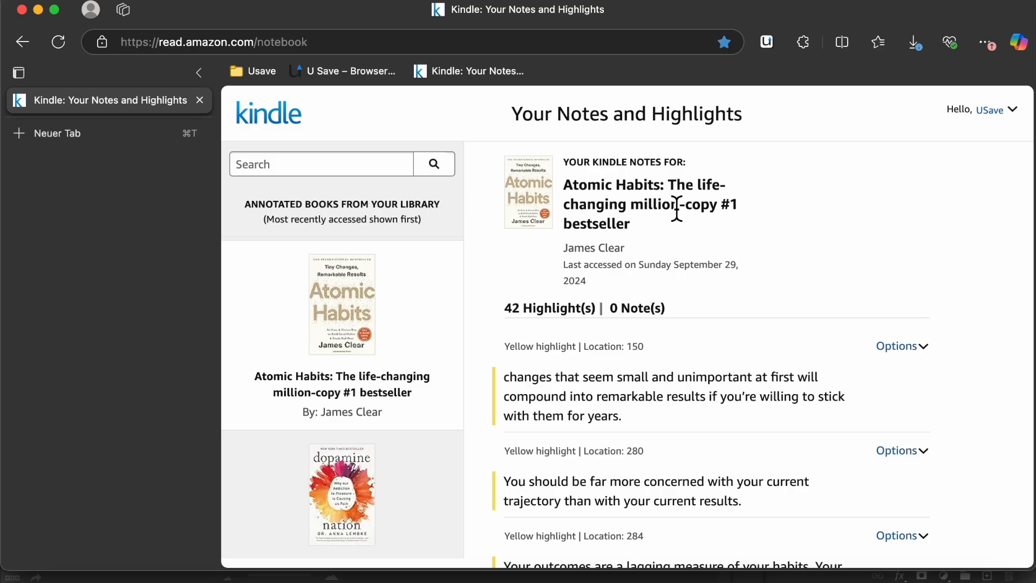
Step: Add the SourceMaster and QuoteMasterNew databases to the USave extension, then close its popup
{"action": "left_click", "coordinate": [768, 42]}
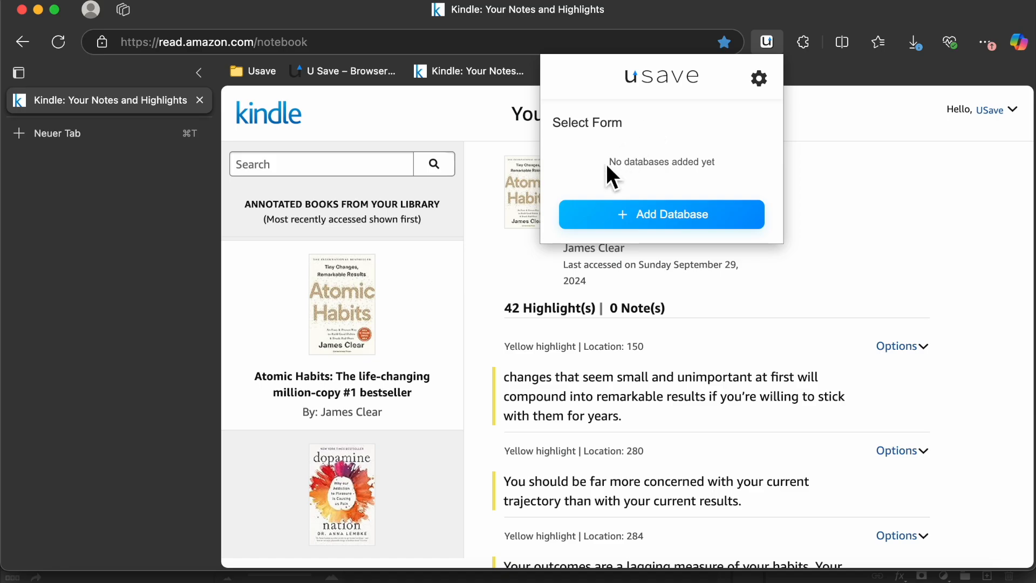
{"action": "left_click", "coordinate": [600, 215]}
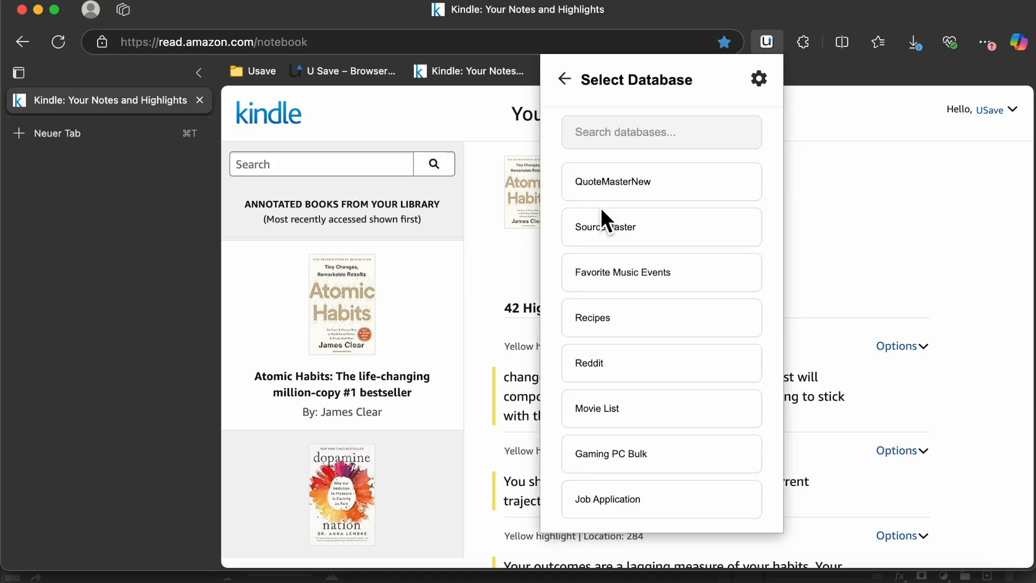
{"action": "left_click", "coordinate": [600, 230]}
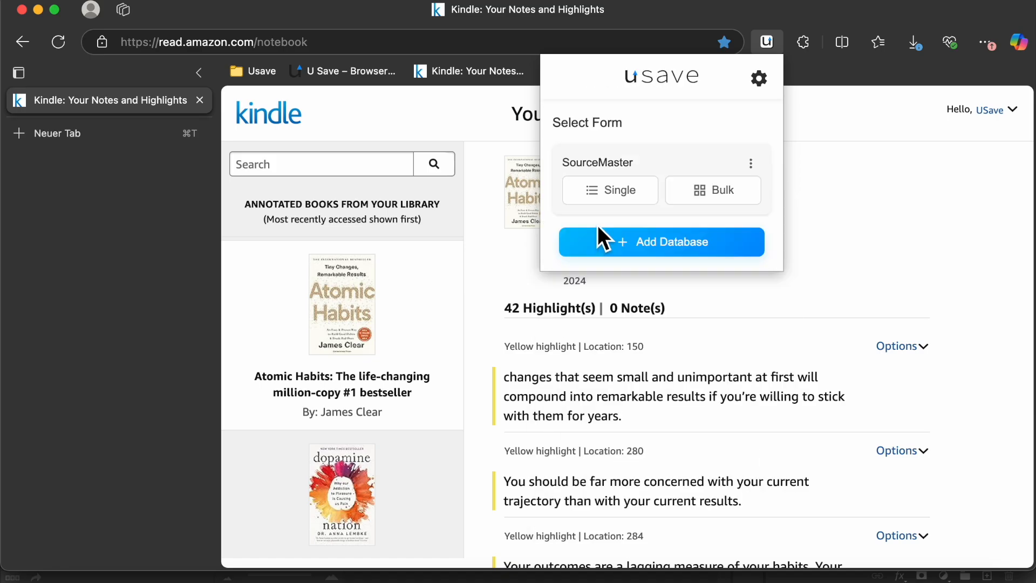
{"action": "left_click", "coordinate": [677, 241]}
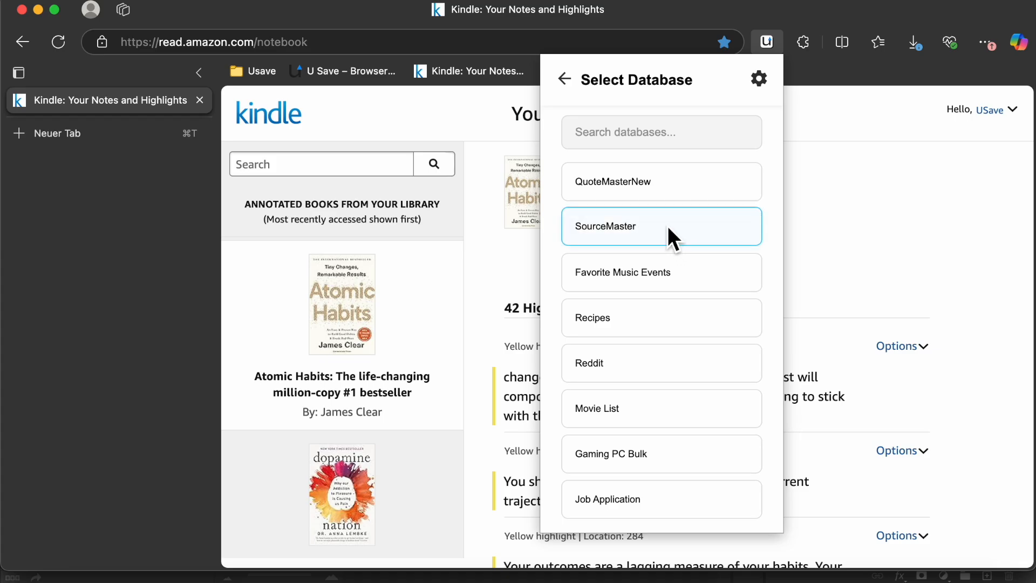
{"action": "left_click", "coordinate": [636, 190]}
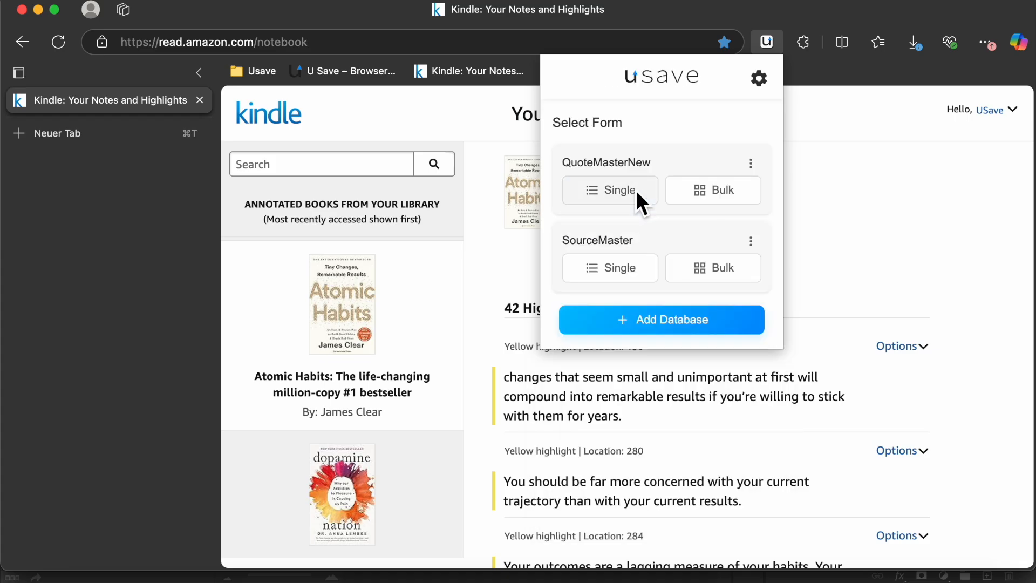
{"action": "left_click", "coordinate": [806, 168]}
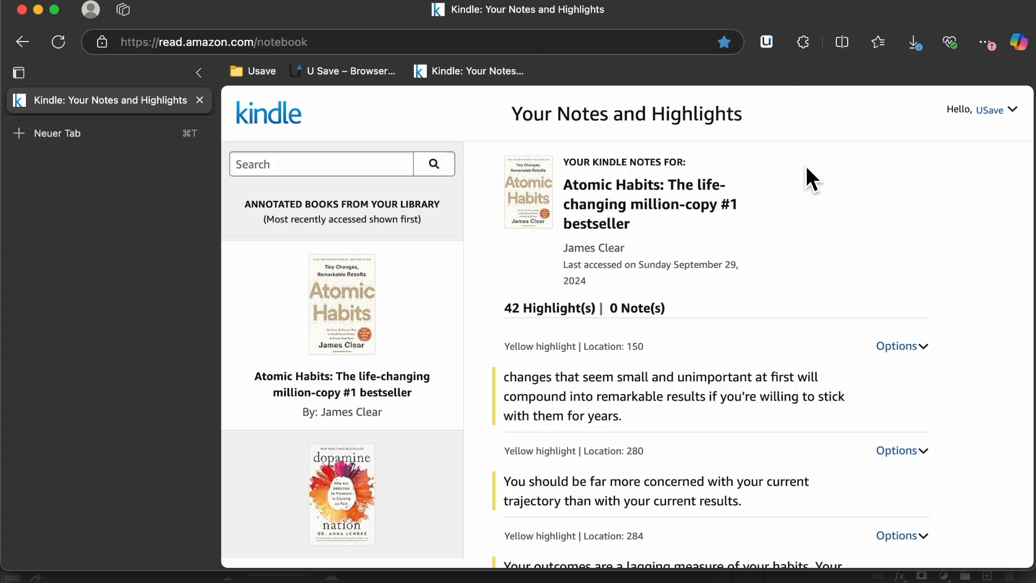
Step: Open the Amazon product page of Atomic Habits from its Kindle notes and look through the book details
{"action": "left_click", "coordinate": [537, 182]}
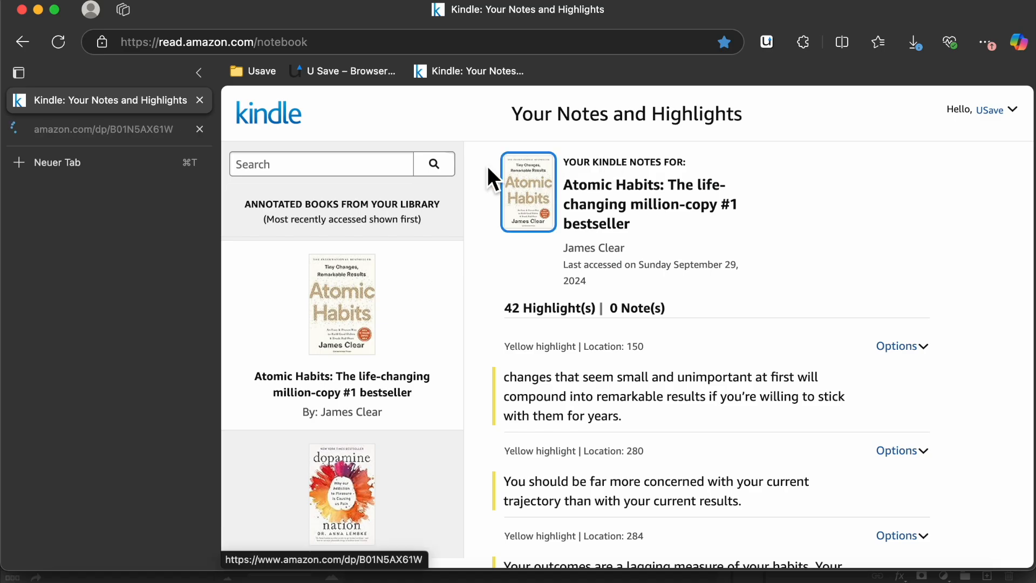
{"action": "left_click", "coordinate": [109, 137]}
{"action": "scroll", "coordinate": [673, 398], "scroll_direction": "down", "scroll_amount": 5}
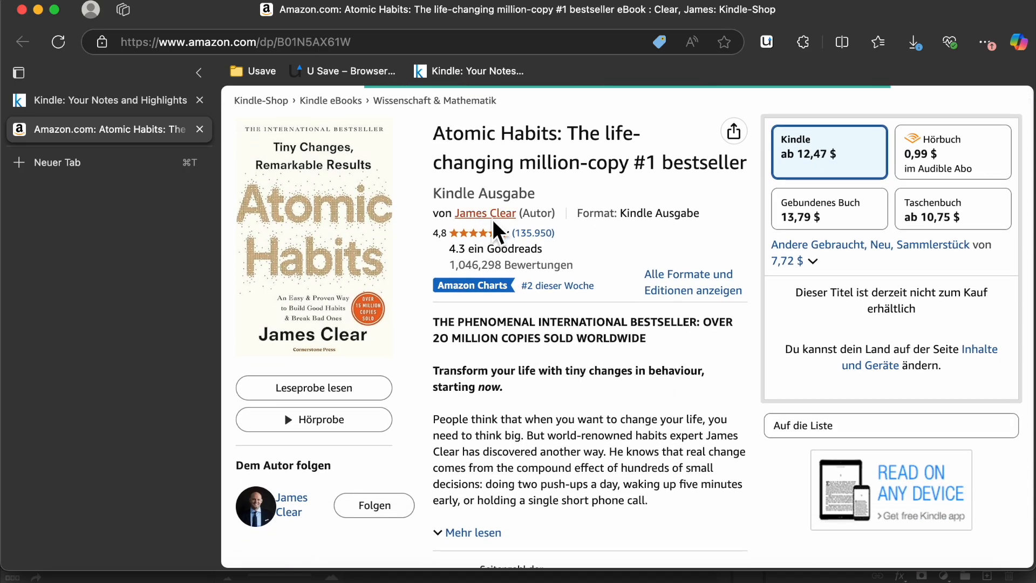
{"action": "scroll", "coordinate": [538, 419], "scroll_direction": "down", "scroll_amount": 20}
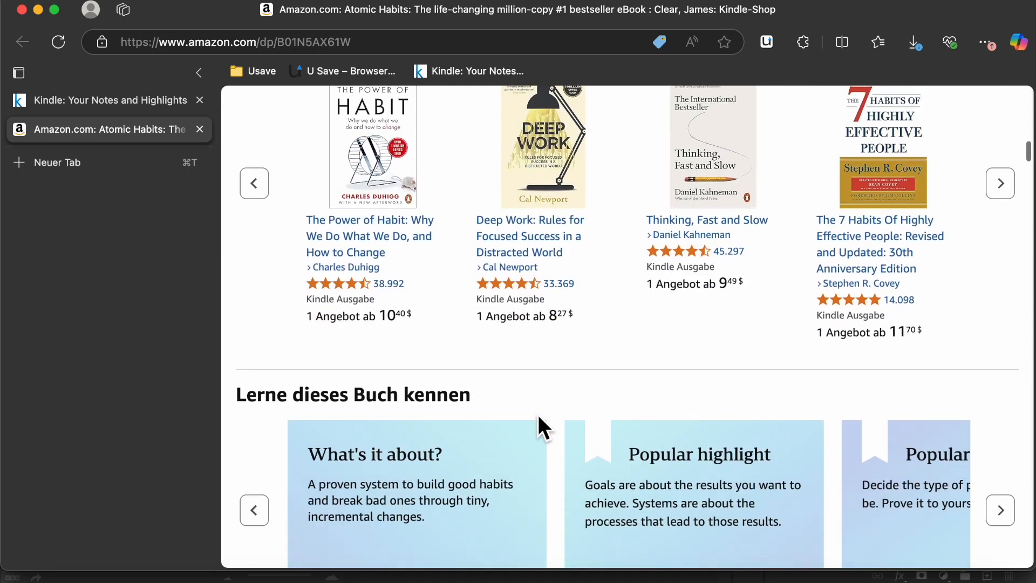
{"action": "scroll", "coordinate": [537, 418], "scroll_direction": "up", "scroll_amount": 20}
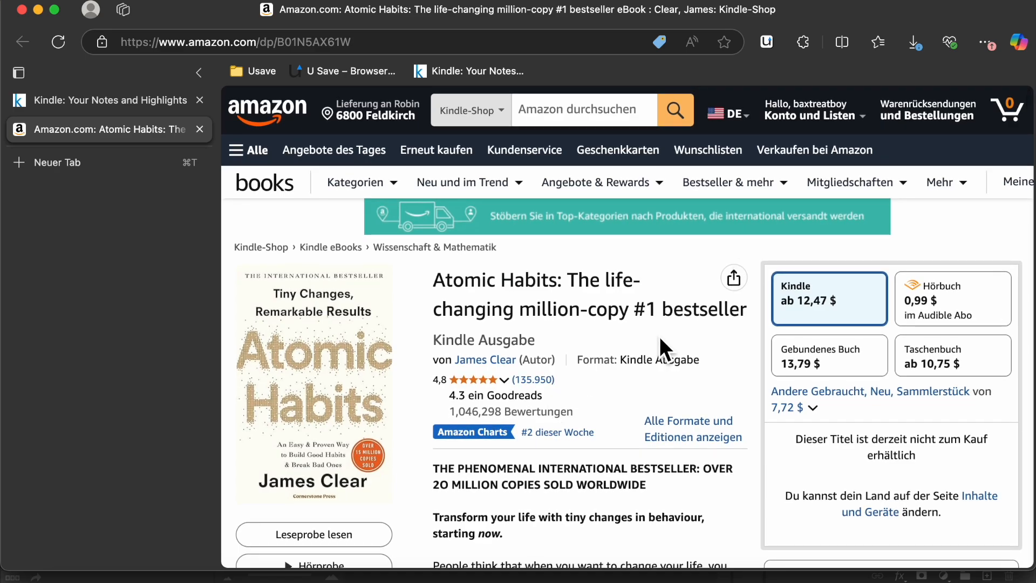
{"action": "scroll", "coordinate": [660, 340], "scroll_direction": "down", "scroll_amount": 6}
{"action": "scroll", "coordinate": [644, 348], "scroll_direction": "up", "scroll_amount": 1}
Step: Open the Single form for SourceMaster in USave and autofill its fields from the Atomic Habits page
{"action": "left_click", "coordinate": [766, 41]}
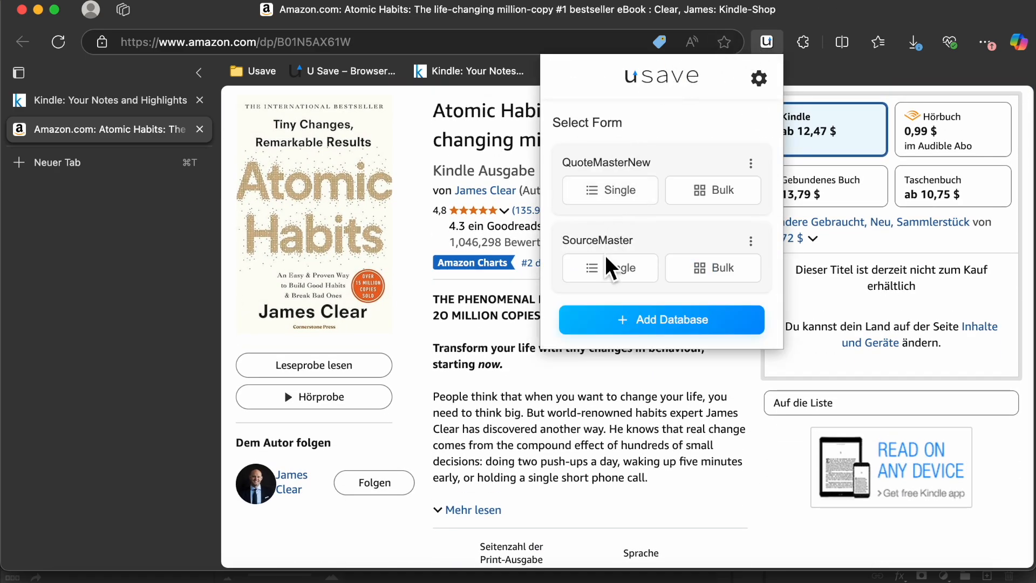
{"action": "left_click", "coordinate": [609, 270]}
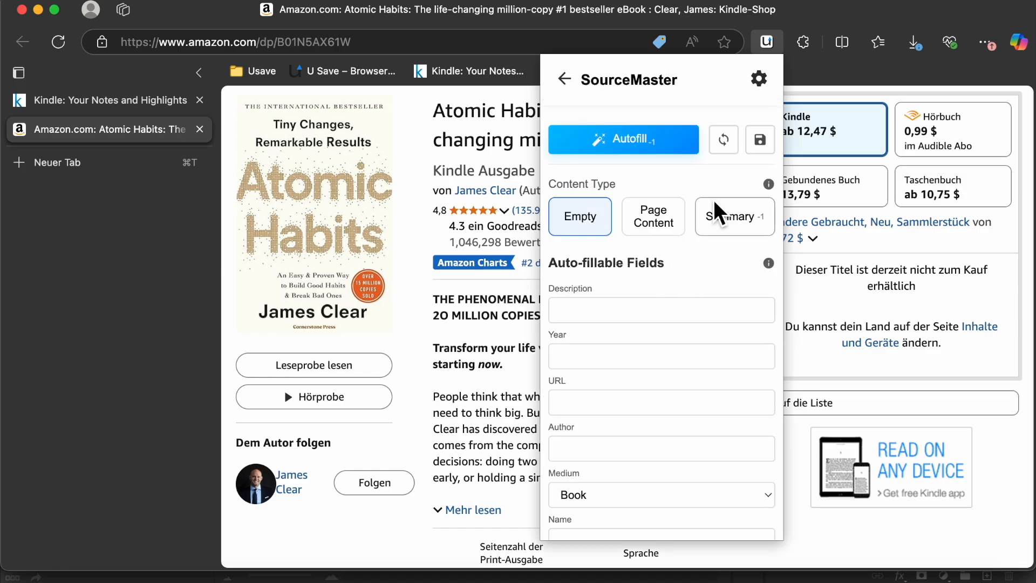
{"action": "left_click", "coordinate": [639, 156]}
Step: Check the autofilled description and other fields, keep Book as the medium, and save the entry to SourceMaster
{"action": "scroll", "coordinate": [780, 301], "scroll_direction": "down", "scroll_amount": 1}
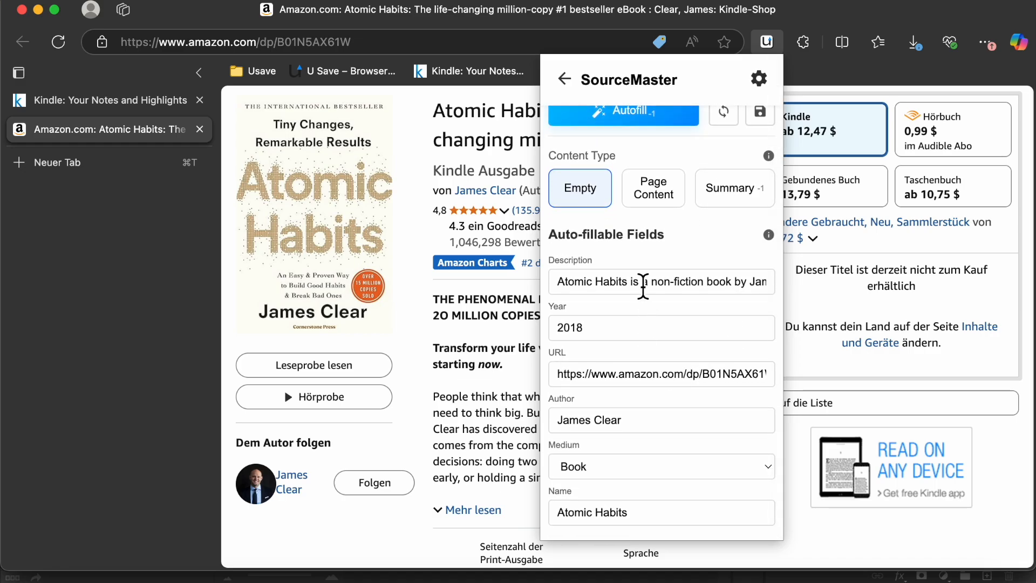
{"action": "scroll", "coordinate": [642, 286], "scroll_direction": "right", "scroll_amount": 5}
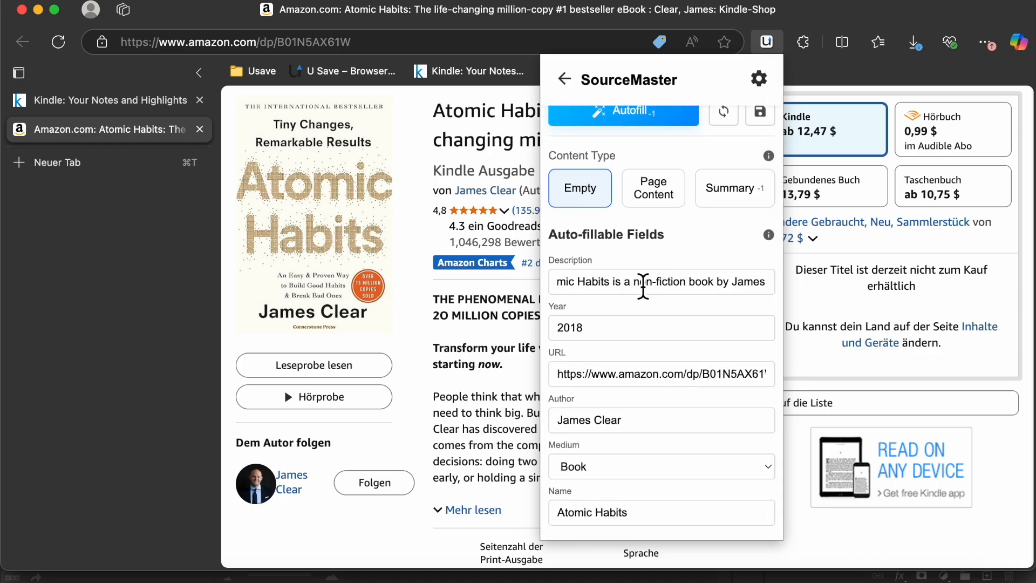
{"action": "scroll", "coordinate": [643, 286], "scroll_direction": "right", "scroll_amount": 10}
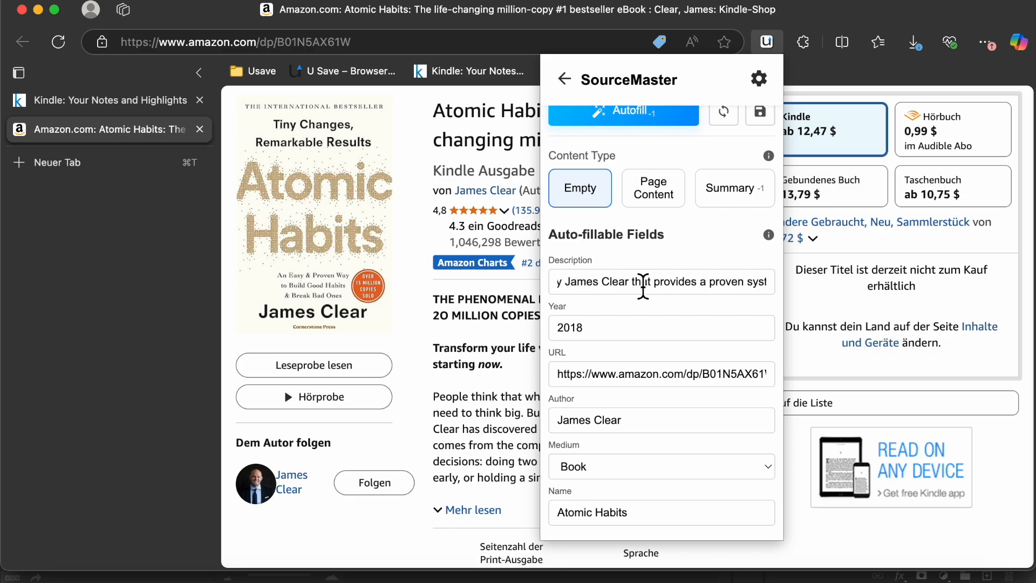
{"action": "scroll", "coordinate": [643, 286], "scroll_direction": "right", "scroll_amount": 3}
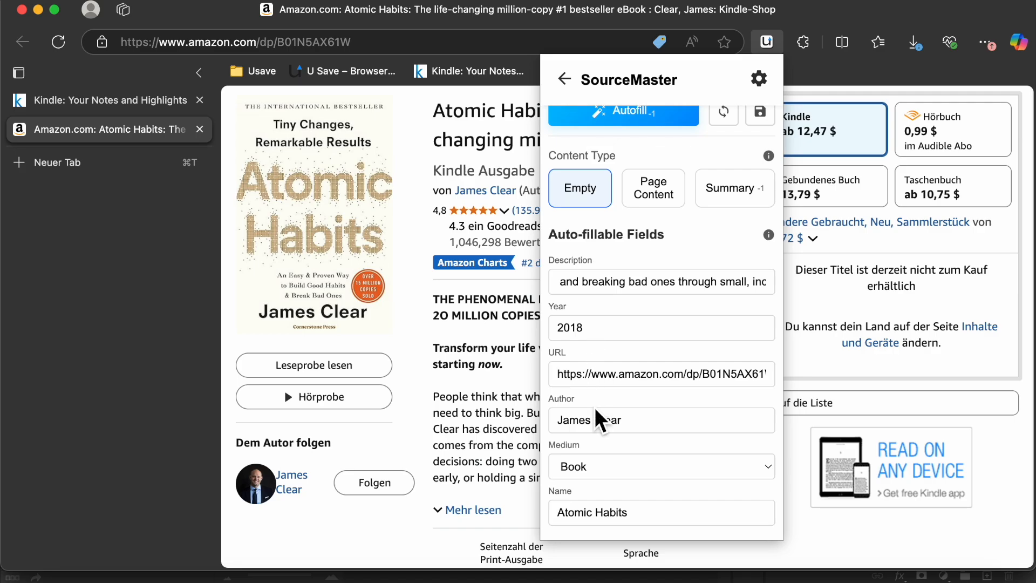
{"action": "left_click", "coordinate": [598, 467]}
{"action": "left_click", "coordinate": [596, 469]}
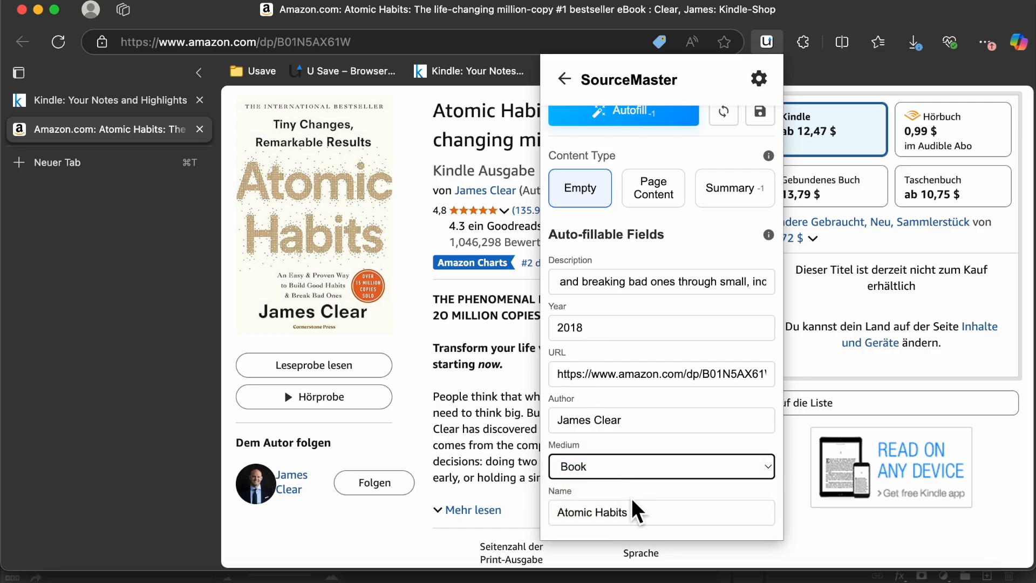
{"action": "scroll", "coordinate": [773, 492], "scroll_direction": "down", "scroll_amount": 2}
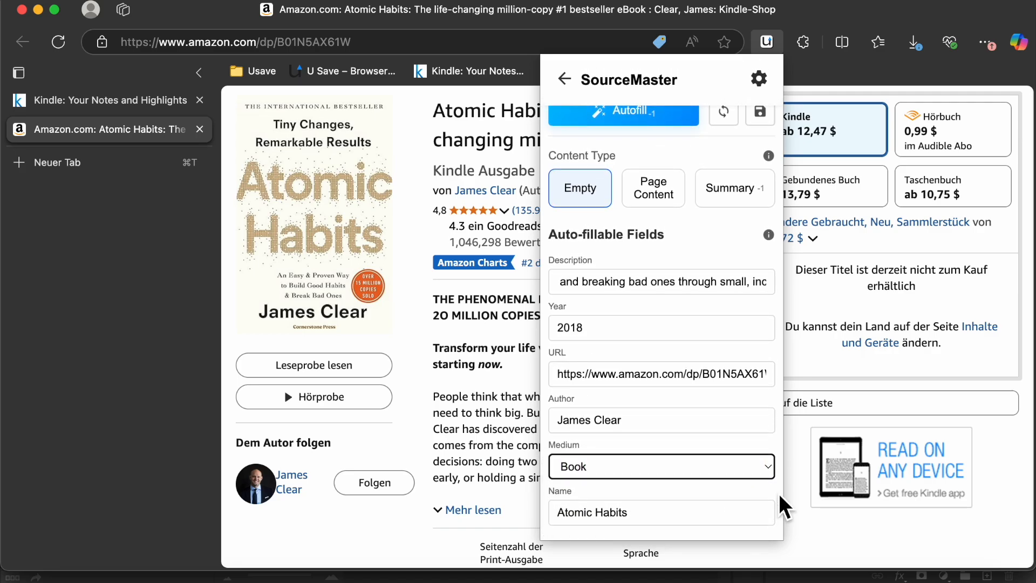
{"action": "scroll", "coordinate": [758, 308], "scroll_direction": "up", "scroll_amount": 2}
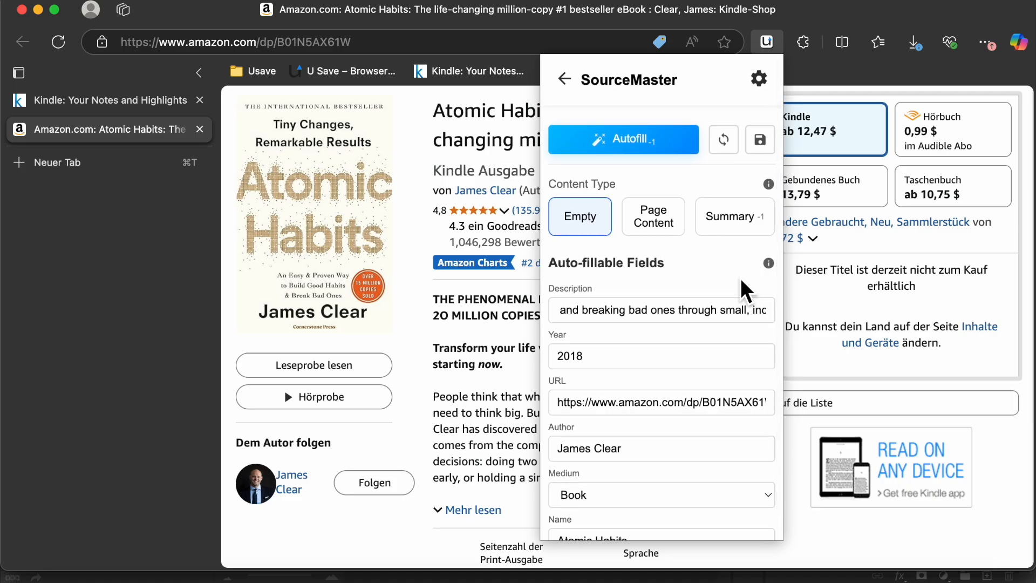
{"action": "left_click", "coordinate": [767, 147]}
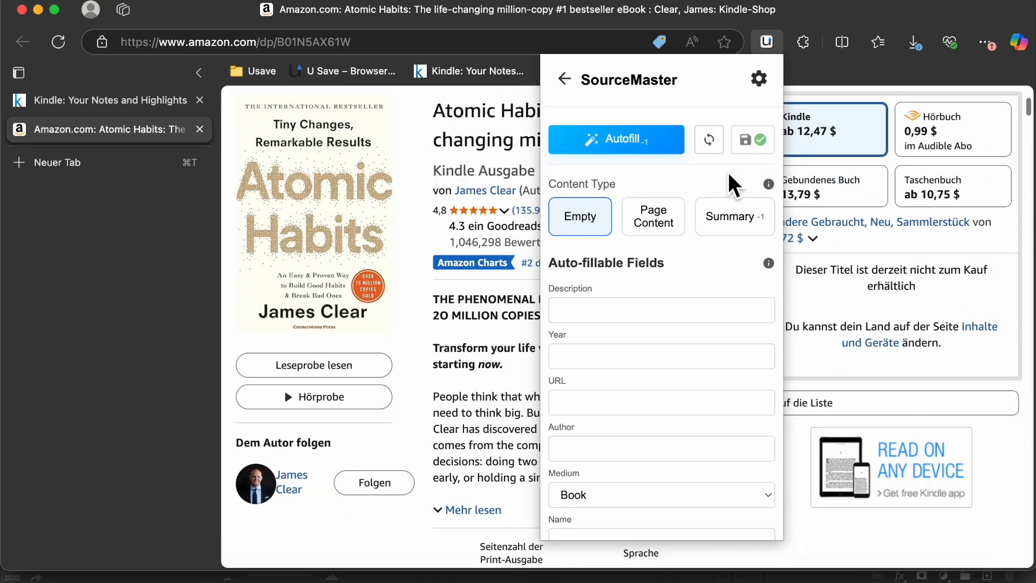
Step: Switch back to Notion, open the SourceMaster database, and check all columns of the new Atomic Habits entry
{"action": "key", "text": "ctrl+Left"}
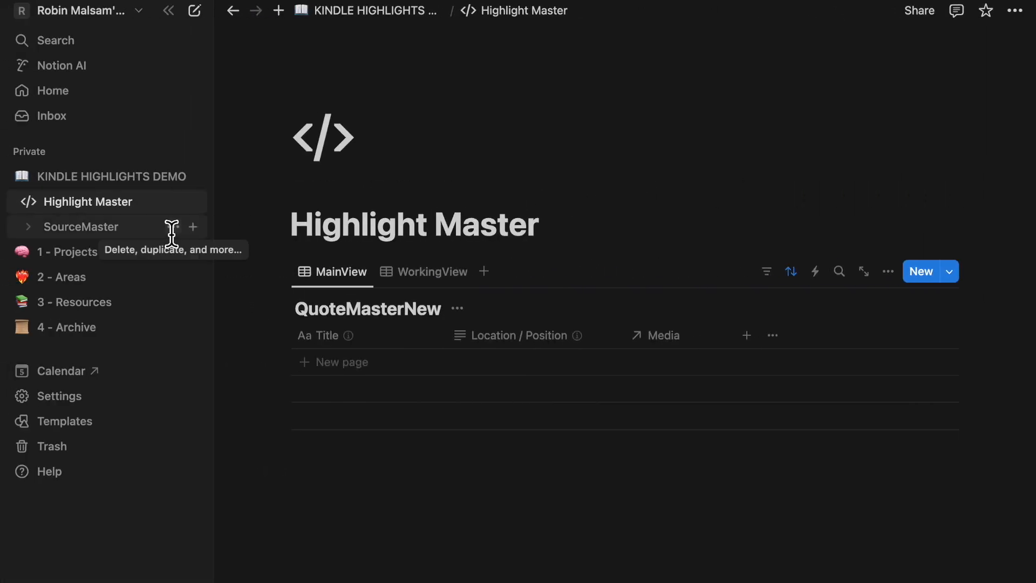
{"action": "left_click", "coordinate": [122, 227]}
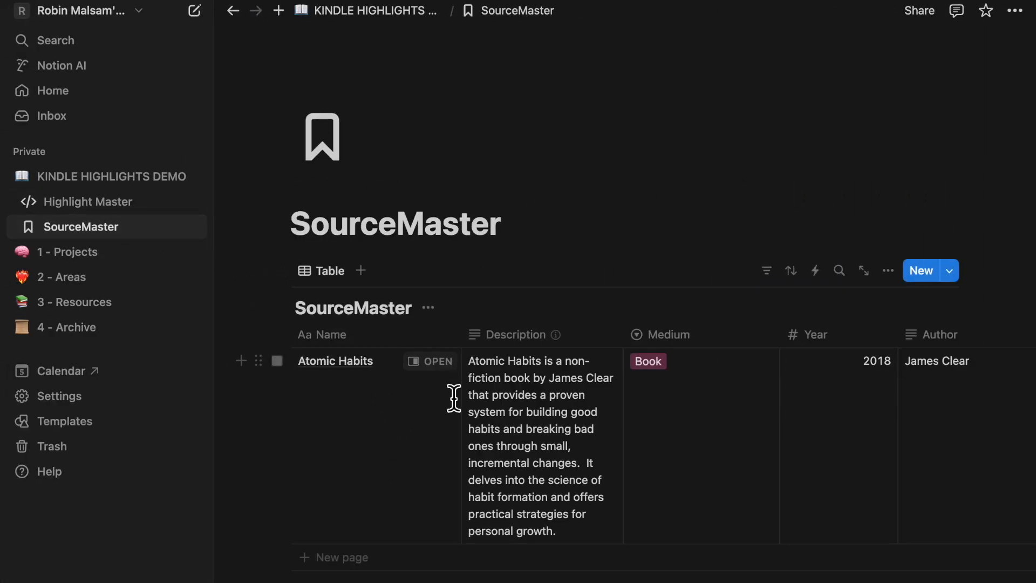
{"action": "scroll", "coordinate": [411, 378], "scroll_direction": "down", "scroll_amount": 1}
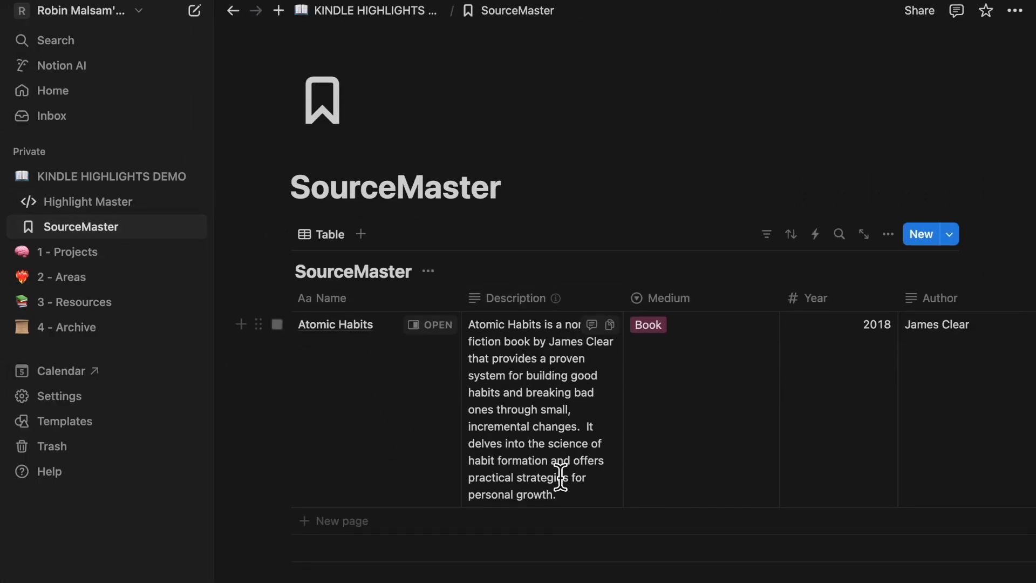
{"action": "scroll", "coordinate": [629, 360], "scroll_direction": "right", "scroll_amount": 6}
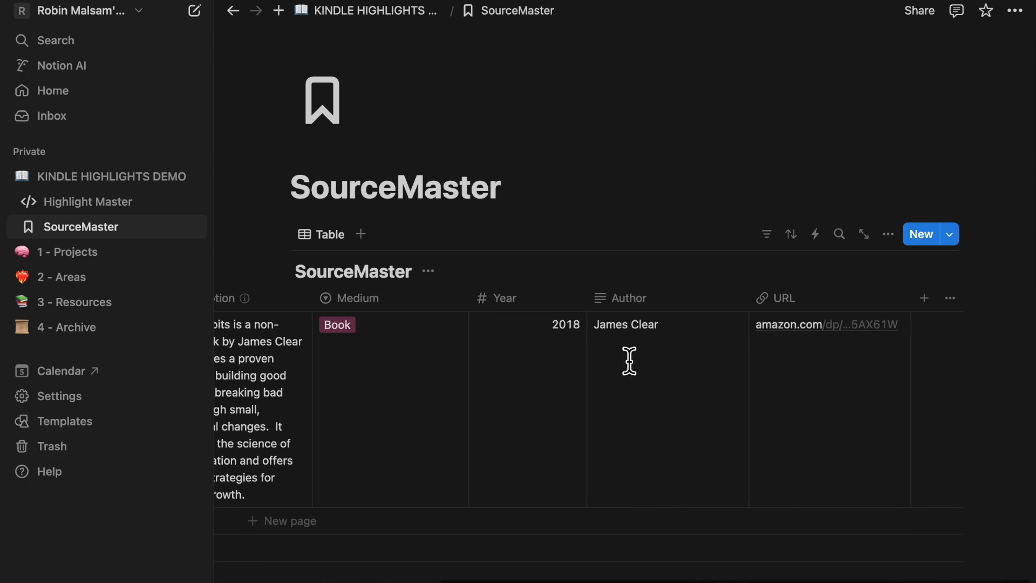
{"action": "scroll", "coordinate": [629, 361], "scroll_direction": "left", "scroll_amount": 2}
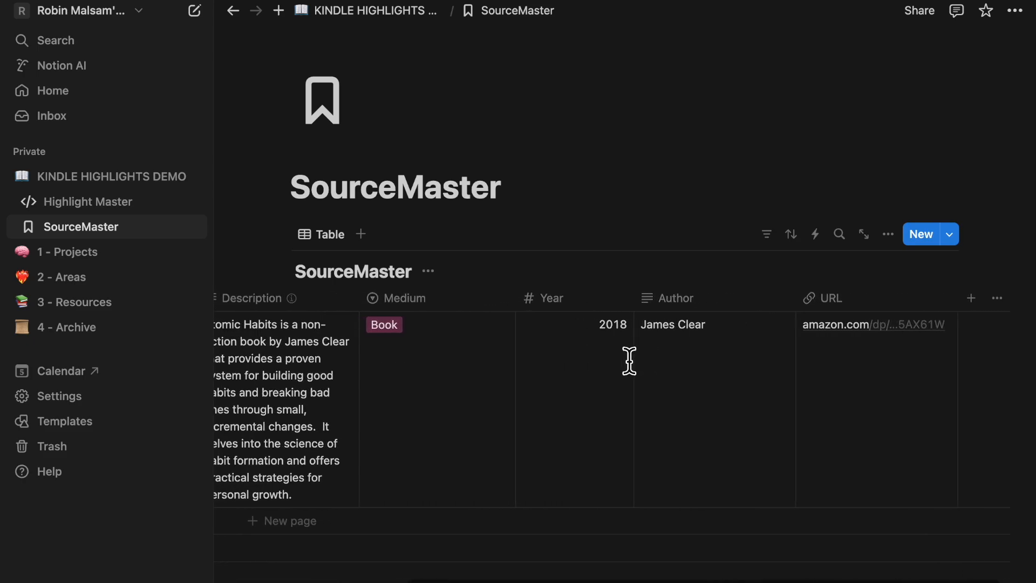
{"action": "scroll", "coordinate": [629, 360], "scroll_direction": "left", "scroll_amount": 5}
Step: Add a Status property to the SourceMaster database with its default options
{"action": "mouse_move", "coordinate": [558, 307]}
{"action": "scroll", "coordinate": [558, 307], "scroll_direction": "right", "scroll_amount": 6}
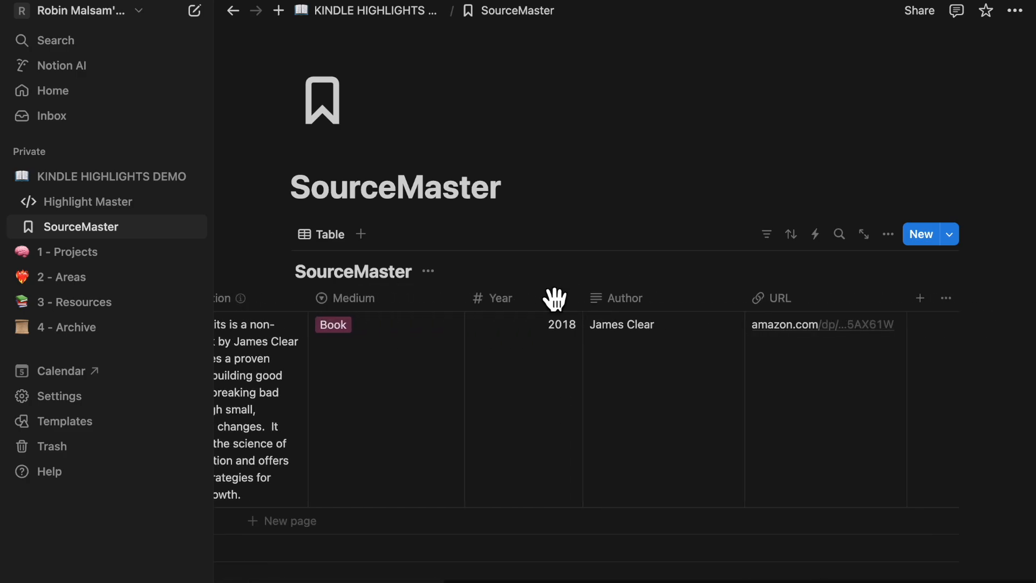
{"action": "left_click", "coordinate": [922, 298]}
{"action": "type", "text": "Sta"}
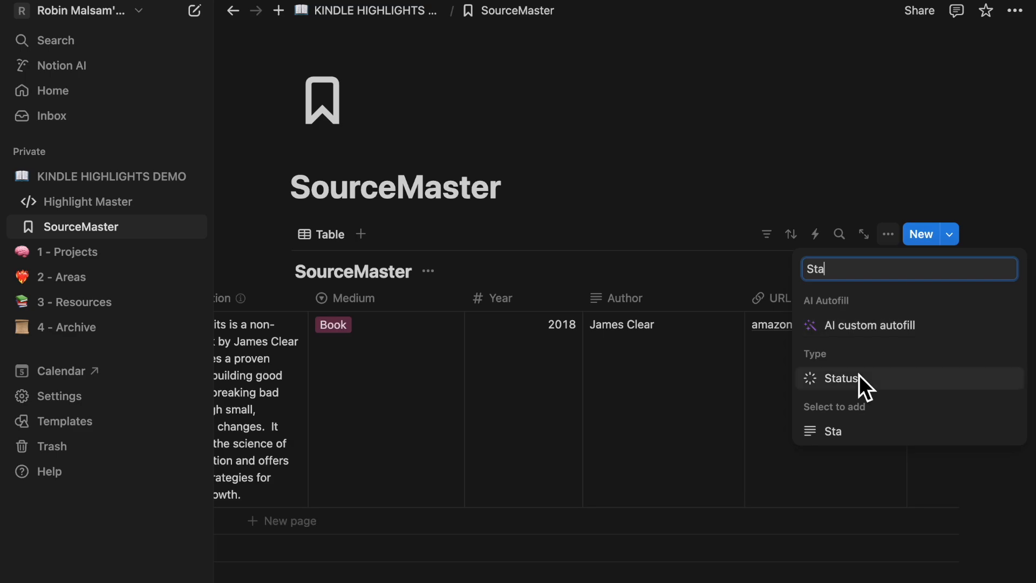
{"action": "left_click", "coordinate": [860, 377]}
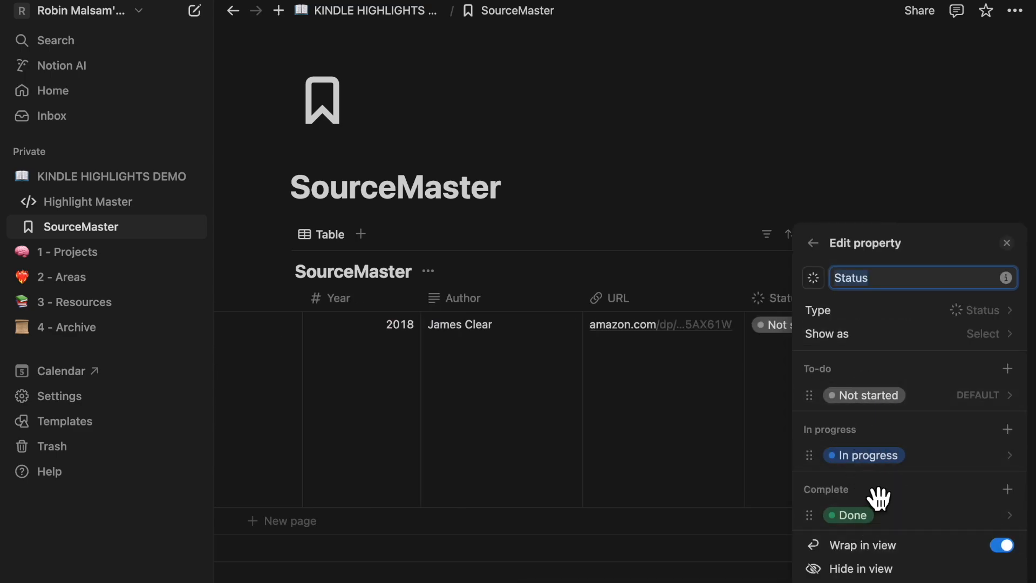
{"action": "left_click", "coordinate": [738, 551]}
Step: Set the status of the Atomic Habits entry to Done
{"action": "scroll", "coordinate": [743, 380], "scroll_direction": "left", "scroll_amount": 10}
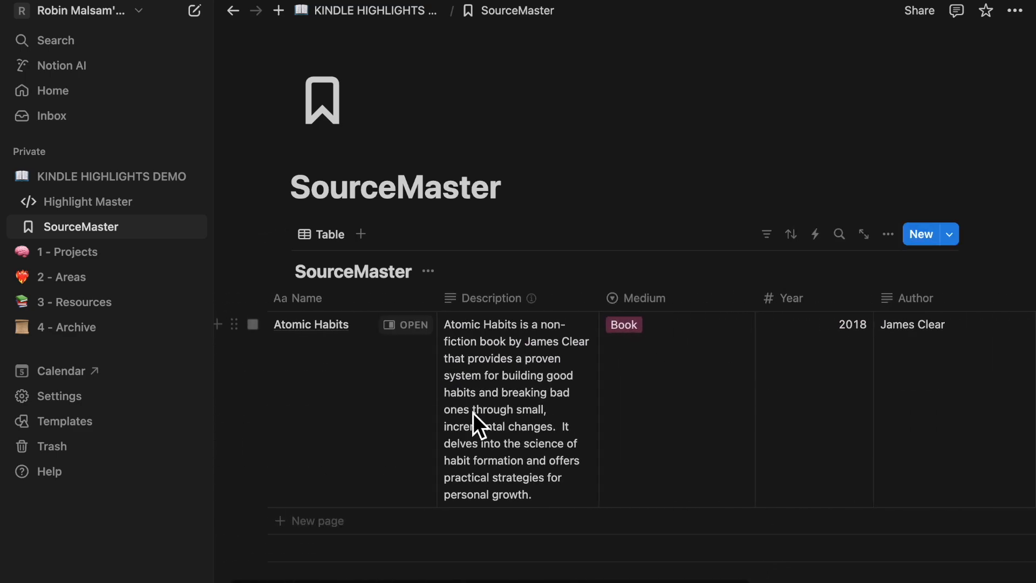
{"action": "scroll", "coordinate": [668, 441], "scroll_direction": "right", "scroll_amount": 10}
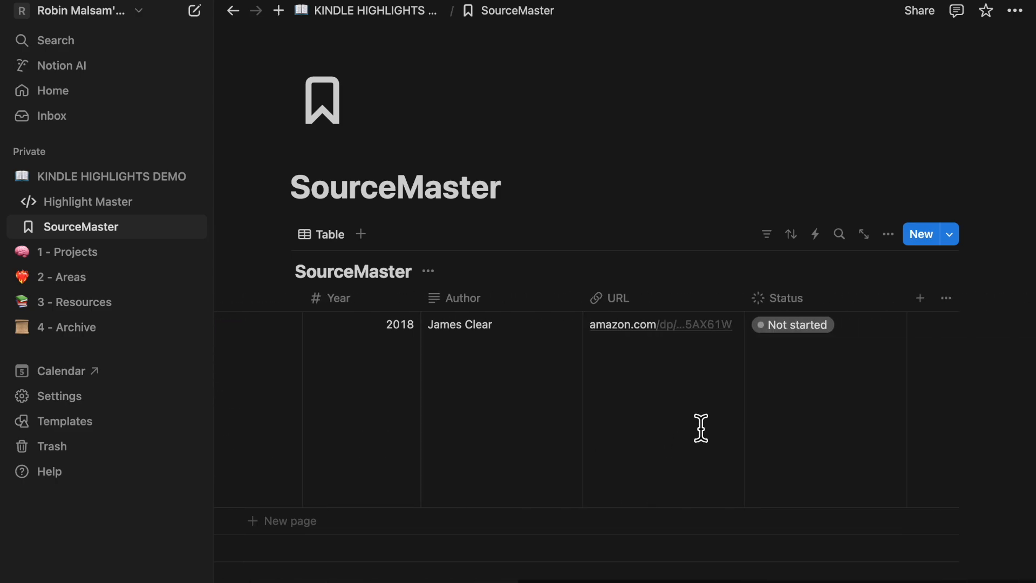
{"action": "left_click", "coordinate": [810, 328]}
{"action": "left_click", "coordinate": [823, 494]}
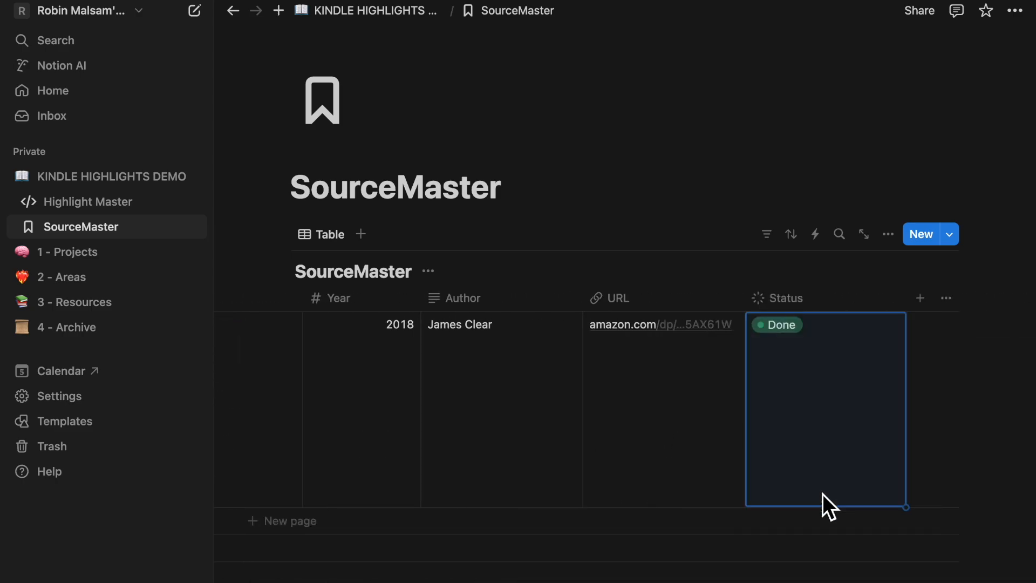
{"action": "left_click", "coordinate": [594, 422]}
{"action": "key", "text": "Escape"}
{"action": "scroll", "coordinate": [537, 303], "scroll_direction": "left", "scroll_amount": 10}
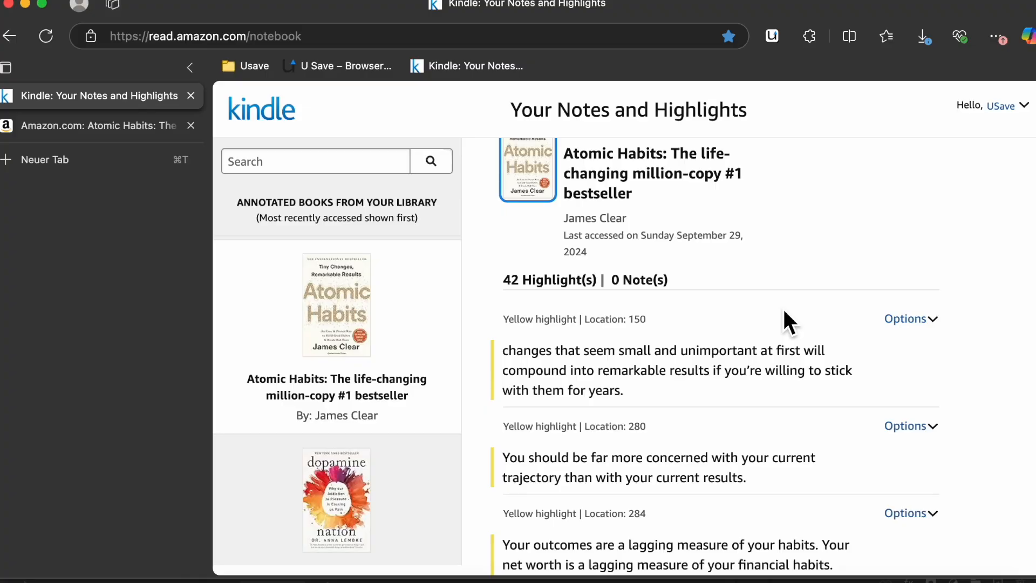
Step: Switch to the Kindle notes page of Atomic Habits in the browser and open the Bulk form for QuoteMasterNew in USave
{"action": "scroll", "coordinate": [784, 312], "scroll_direction": "down", "scroll_amount": 1}
{"action": "scroll", "coordinate": [783, 312], "scroll_direction": "up", "scroll_amount": 3}
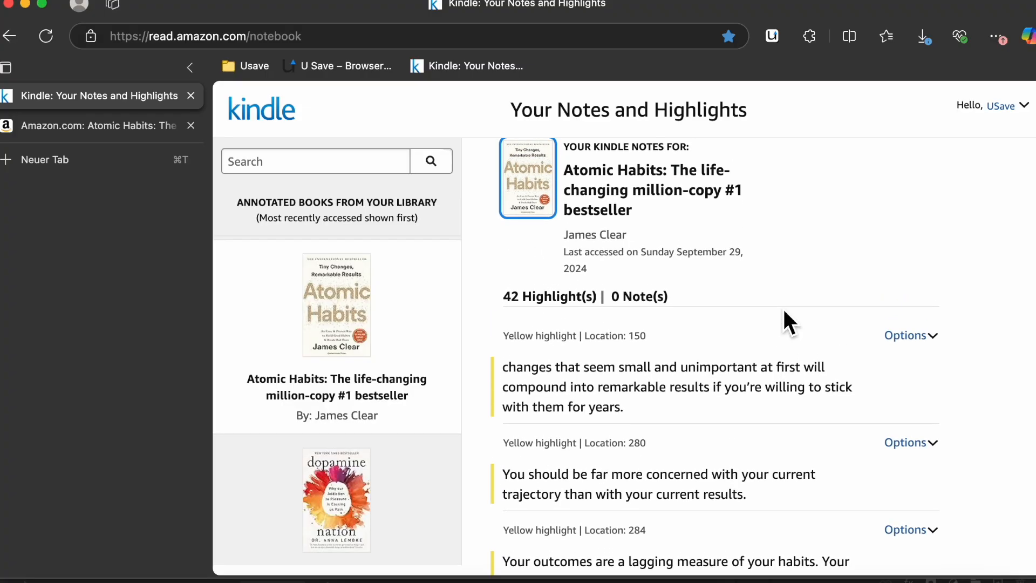
{"action": "left_click", "coordinate": [775, 34]}
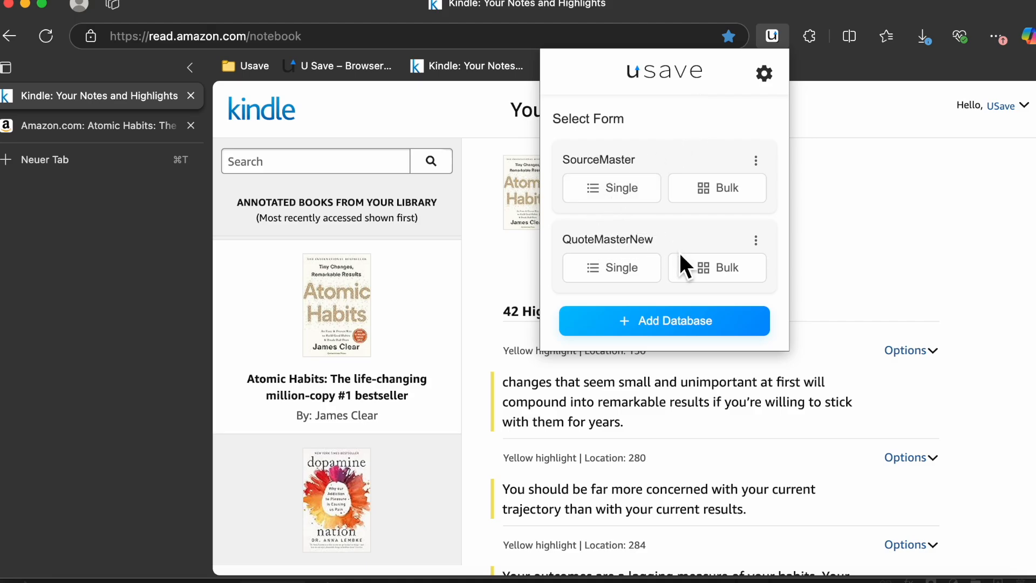
{"action": "left_click", "coordinate": [718, 269]}
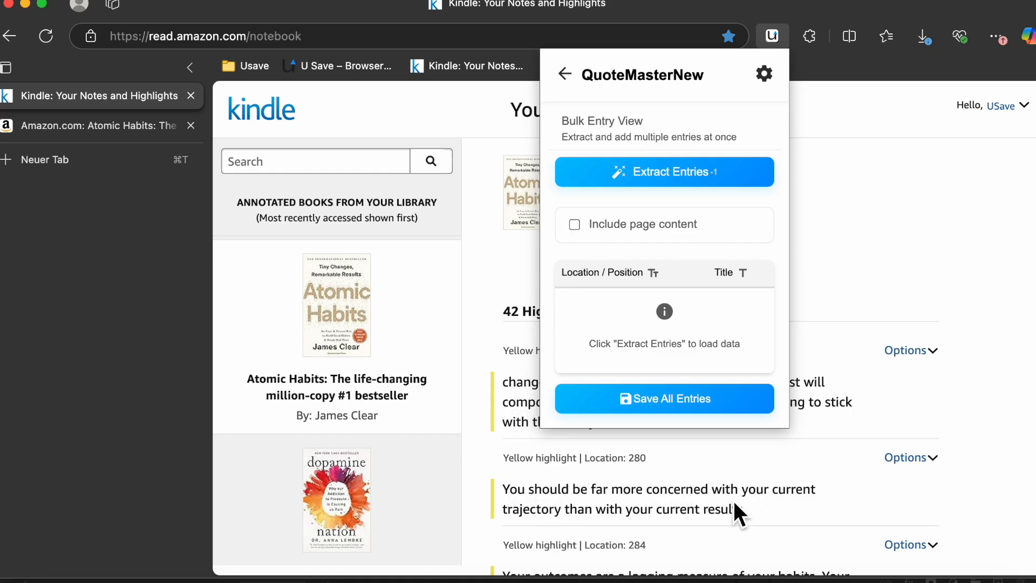
Step: Include page content with the custom prompt '* Actual Content of the highlight. Dont use fill words like "Options", "See more", etc. Just the quote itself.'
{"action": "left_click", "coordinate": [575, 224]}
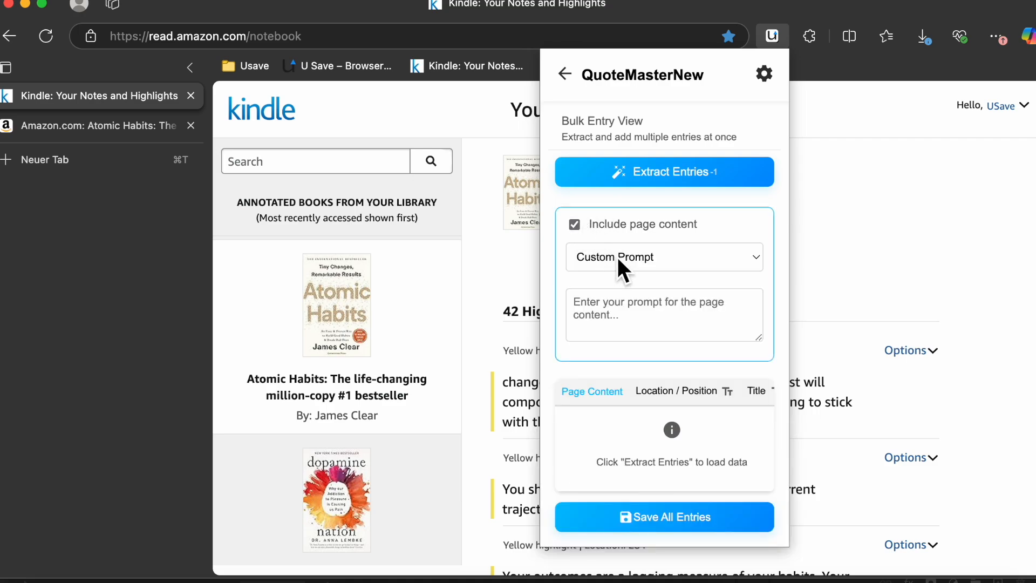
{"action": "left_click", "coordinate": [626, 323]}
{"action": "type", "text": "A"}
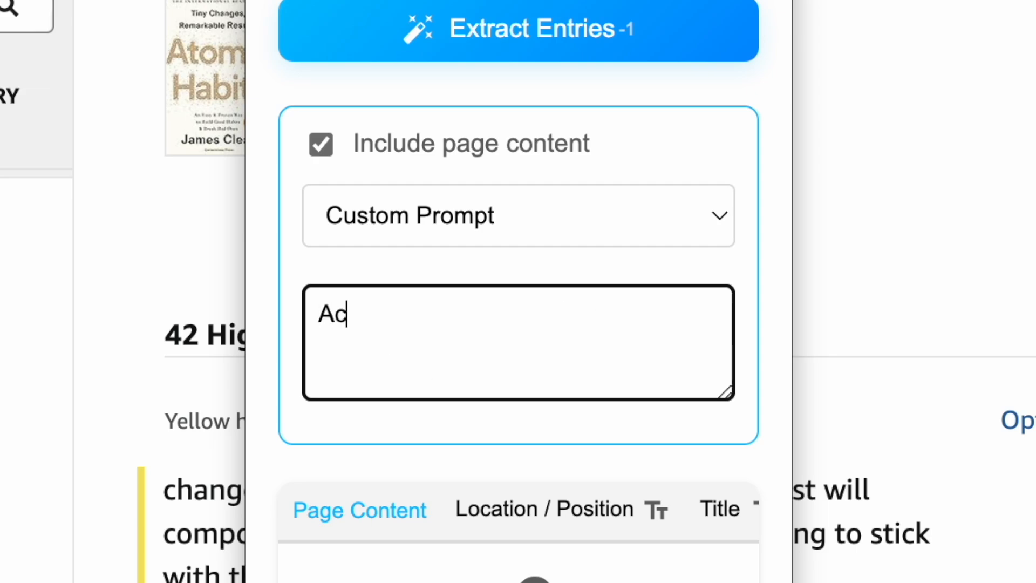
{"action": "key", "text": "BackSpace"}
{"action": "type", "text": "* Actual Cotnent"}
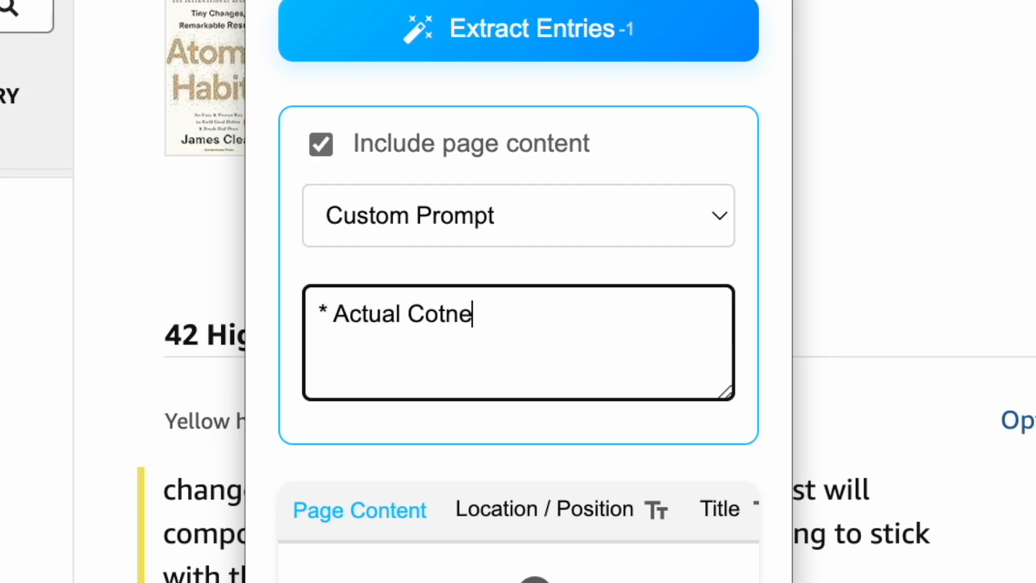
{"action": "key", "text": "BackSpace"}
{"action": "key", "text": "BackSpace"}
{"action": "key", "text": "BackSpace"}
{"action": "key", "text": "BackSpace"}
{"action": "key", "text": "BackSpace"}
{"action": "type", "text": "ntent of the highligh"}
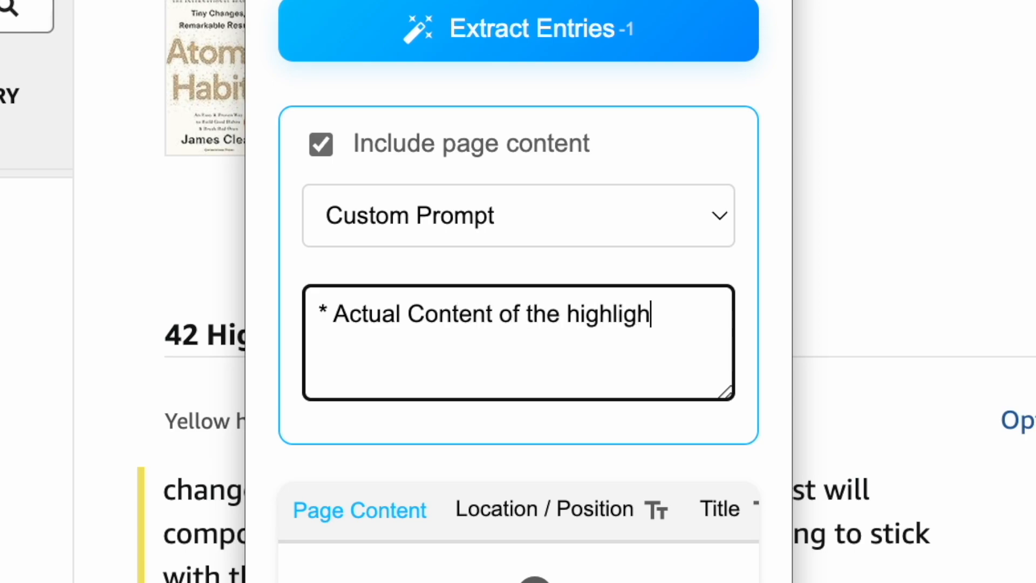
{"action": "type", "text": "t. Don"}
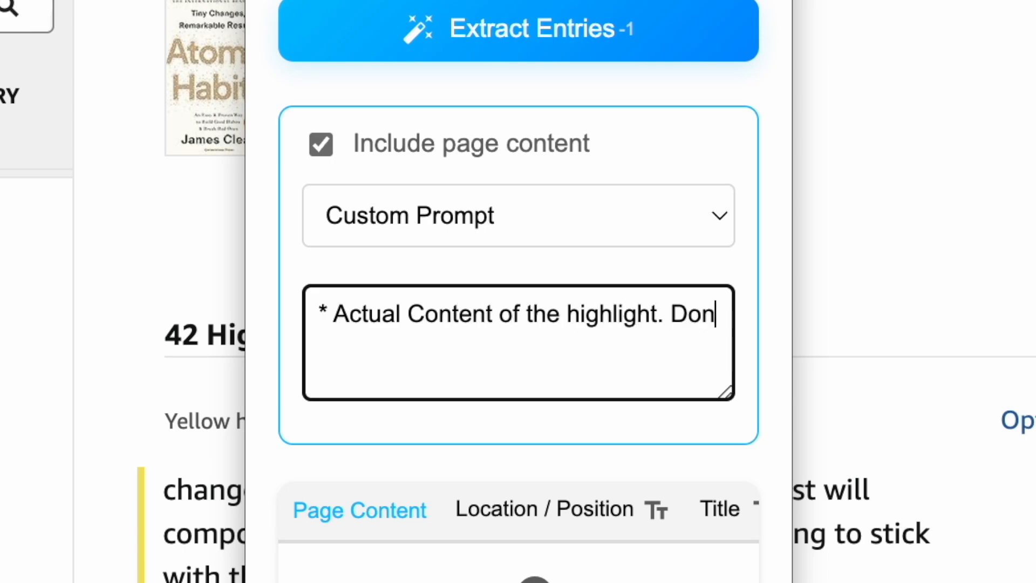
{"action": "type", "text": "t use fill words like \"Options"}
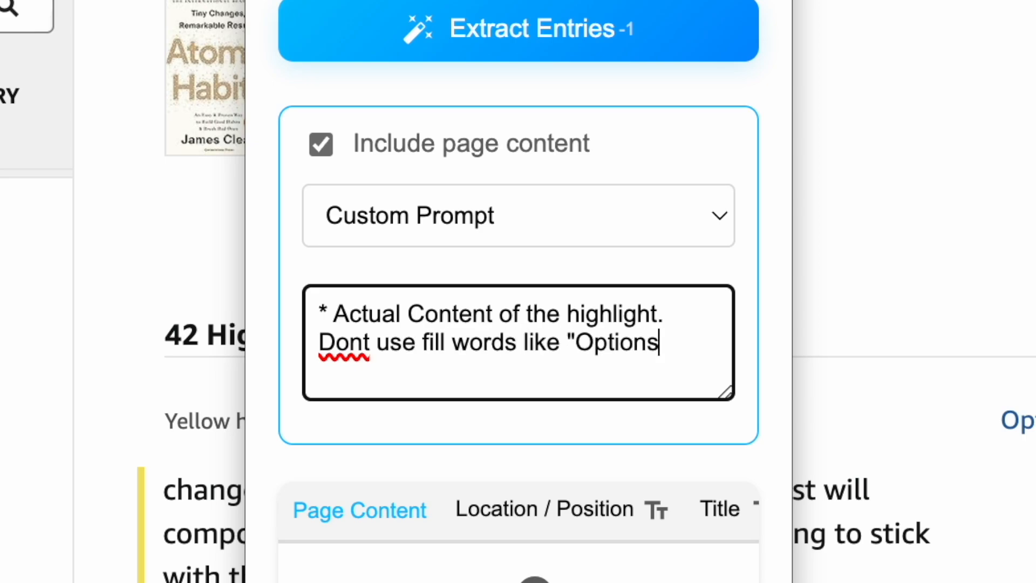
{"action": "type", "text": "\", \"See m"}
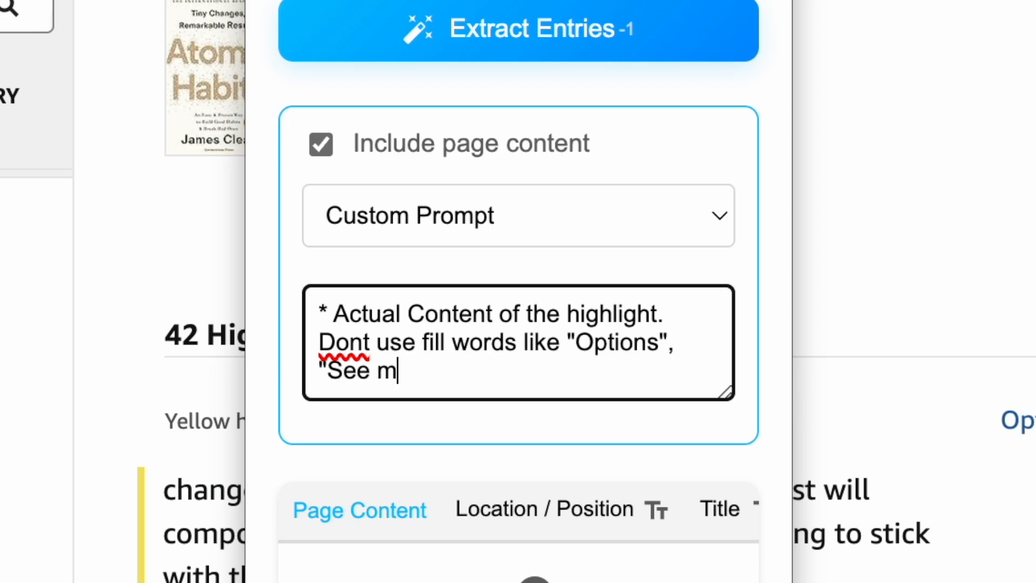
{"action": "type", "text": "ore\", etc. Ju"}
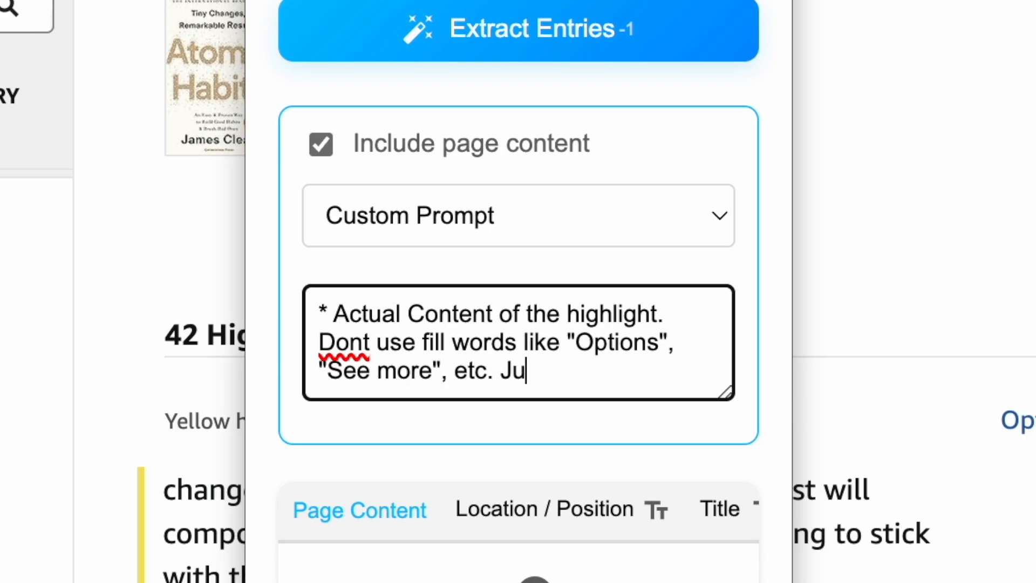
{"action": "type", "text": "st the quote itself."}
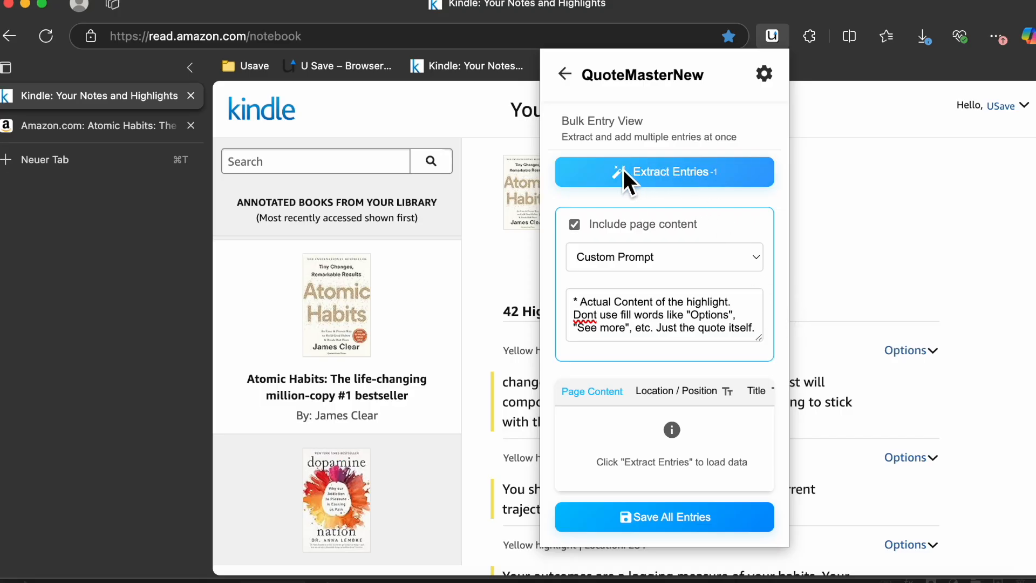
Step: Extract the highlight entries from the Atomic Habits notes page into the bulk entry table
{"action": "left_click", "coordinate": [623, 170]}
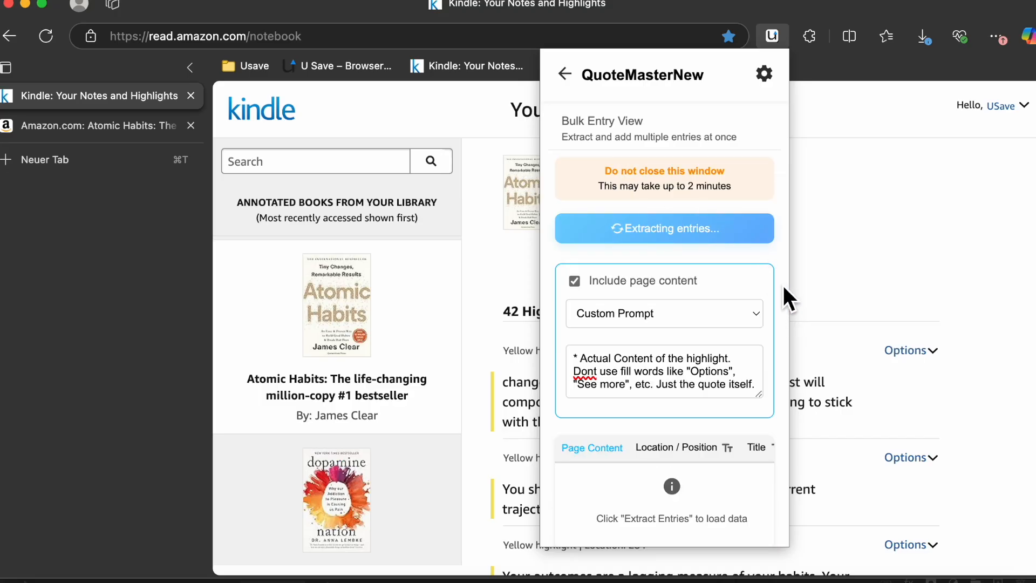
{"action": "scroll", "coordinate": [782, 286], "scroll_direction": "down", "scroll_amount": 2}
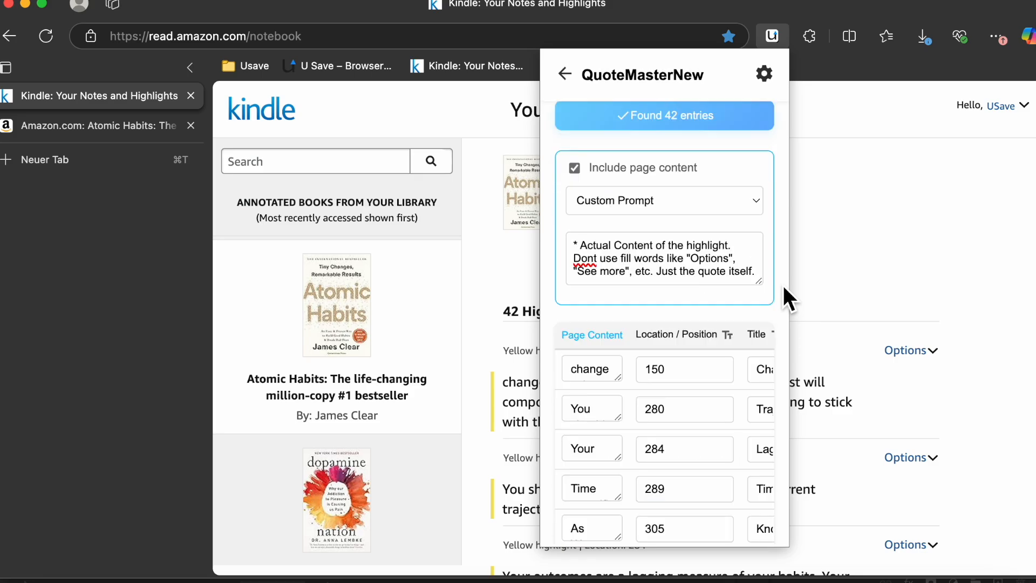
{"action": "scroll", "coordinate": [782, 284], "scroll_direction": "down", "scroll_amount": 2}
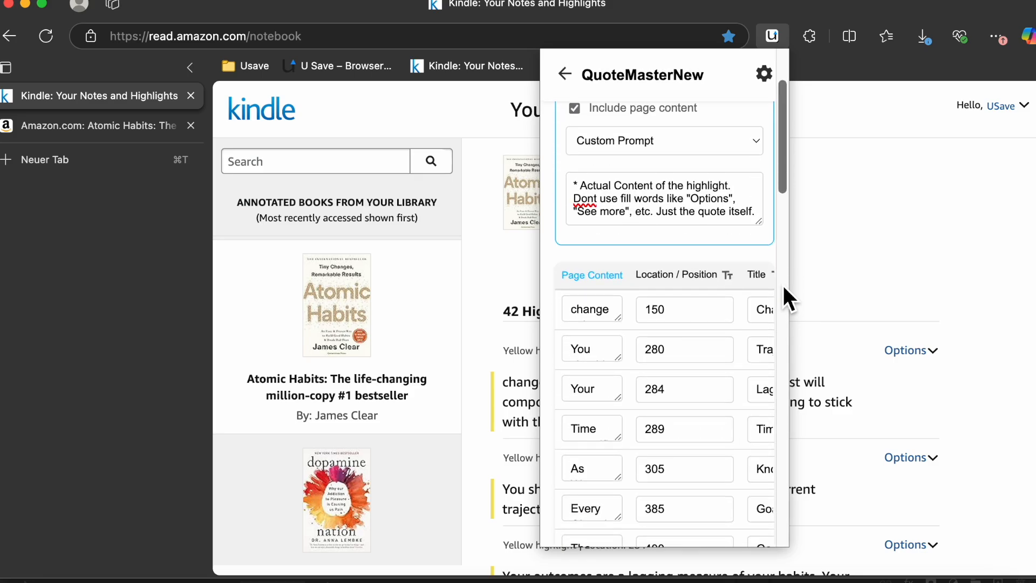
Step: Check the page content, location and title of the extracted entries, and save all of them to QuoteMasterNew
{"action": "left_click_drag", "start_coordinate": [623, 319], "coordinate": [663, 318]}
{"action": "scroll", "coordinate": [734, 300], "scroll_direction": "right", "scroll_amount": 3}
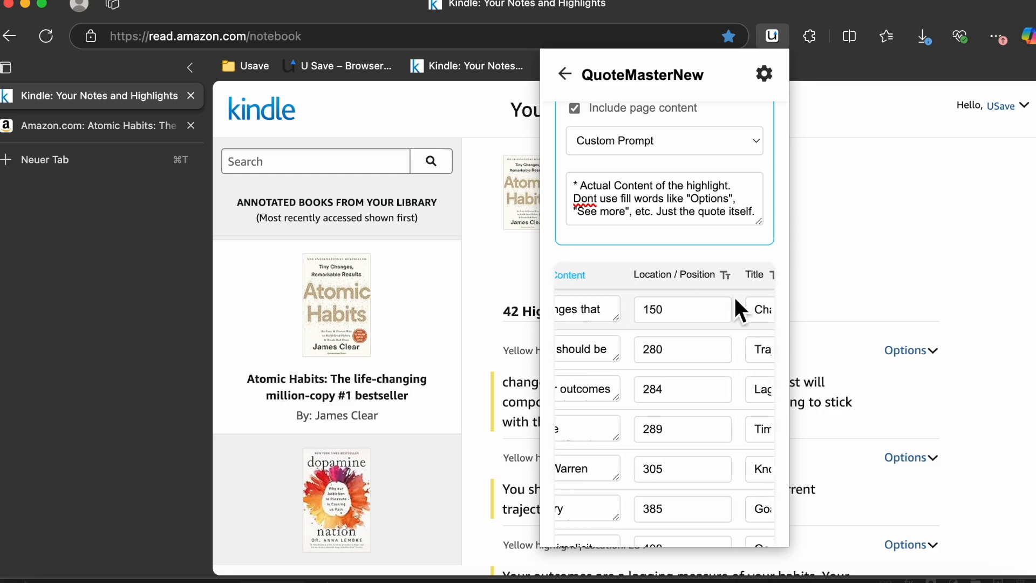
{"action": "left_click", "coordinate": [751, 312]}
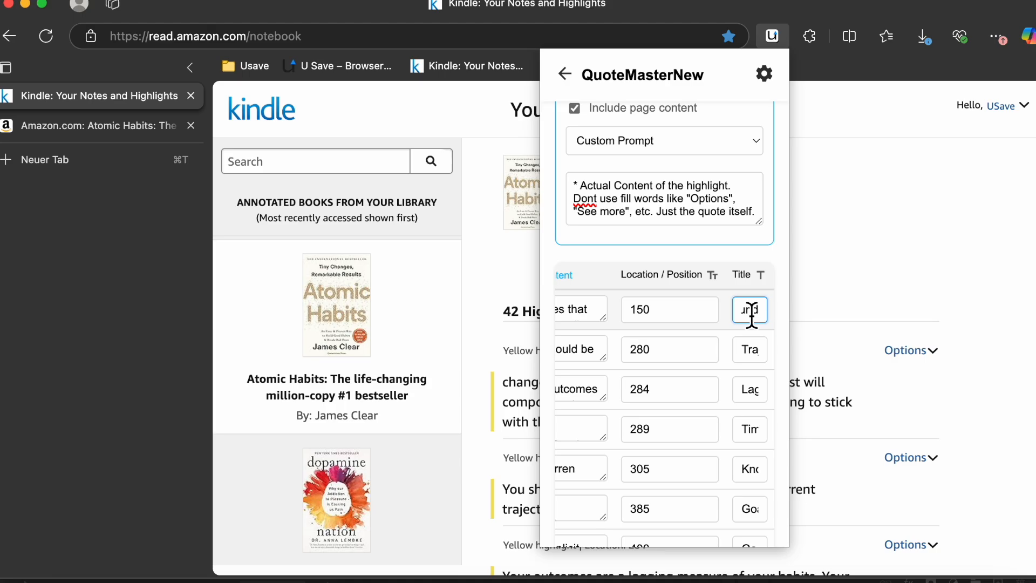
{"action": "scroll", "coordinate": [726, 365], "scroll_direction": "down", "scroll_amount": 20}
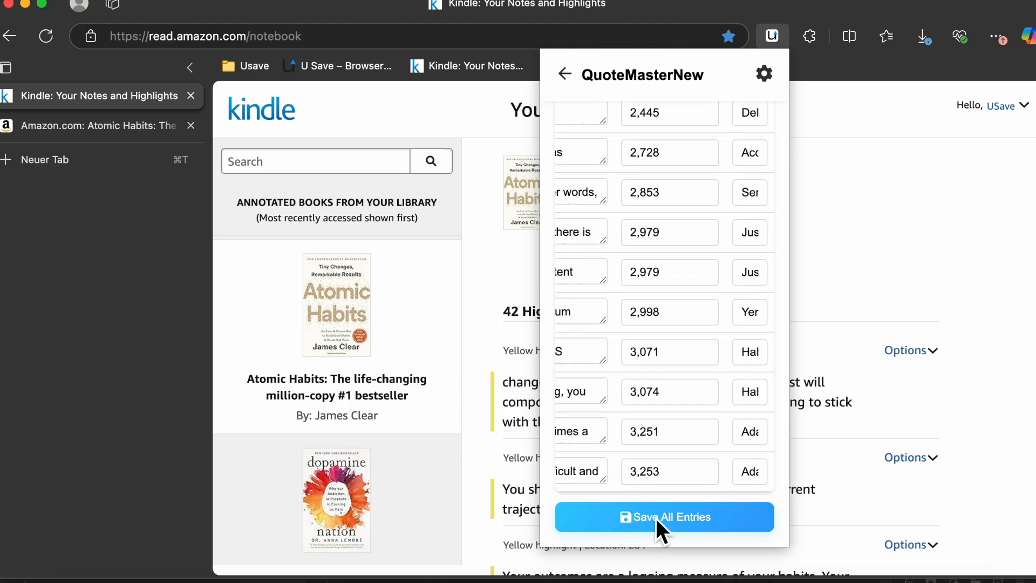
{"action": "left_click", "coordinate": [667, 522]}
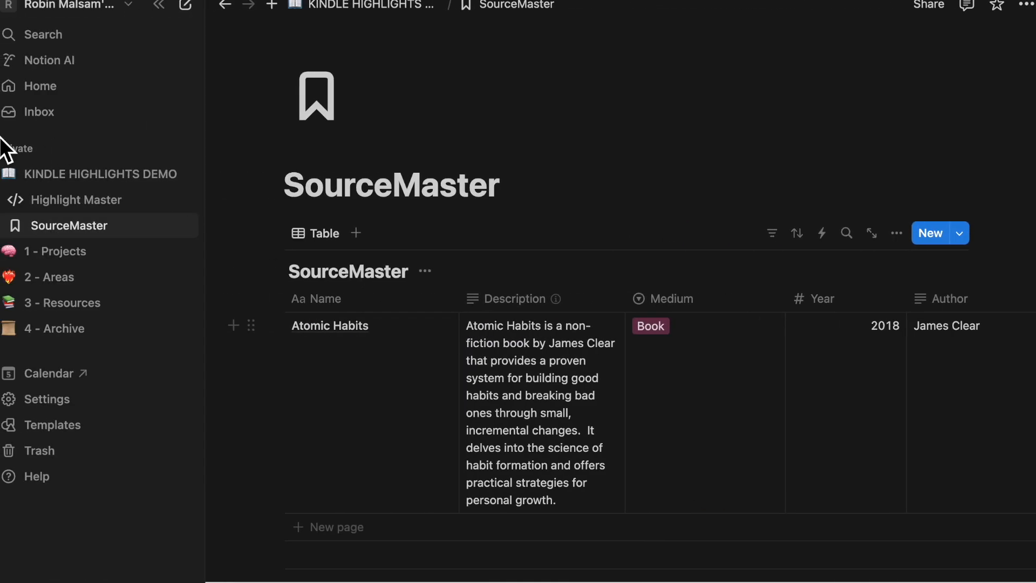
Step: Switch to Notion, open Highlight Master, and look through the newly saved highlights in its MainView
{"action": "left_click", "coordinate": [69, 199]}
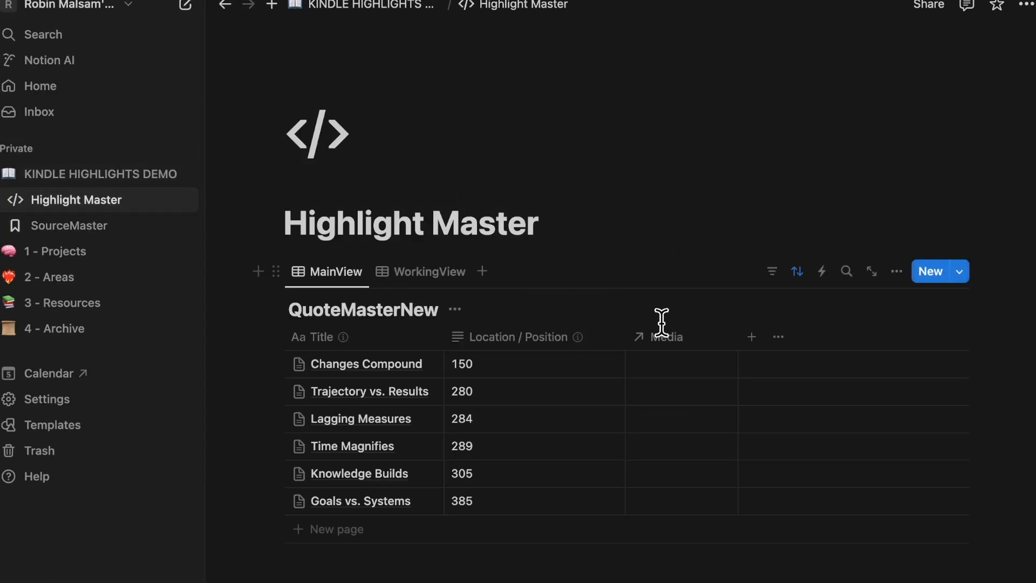
{"action": "scroll", "coordinate": [661, 322], "scroll_direction": "down", "scroll_amount": 1}
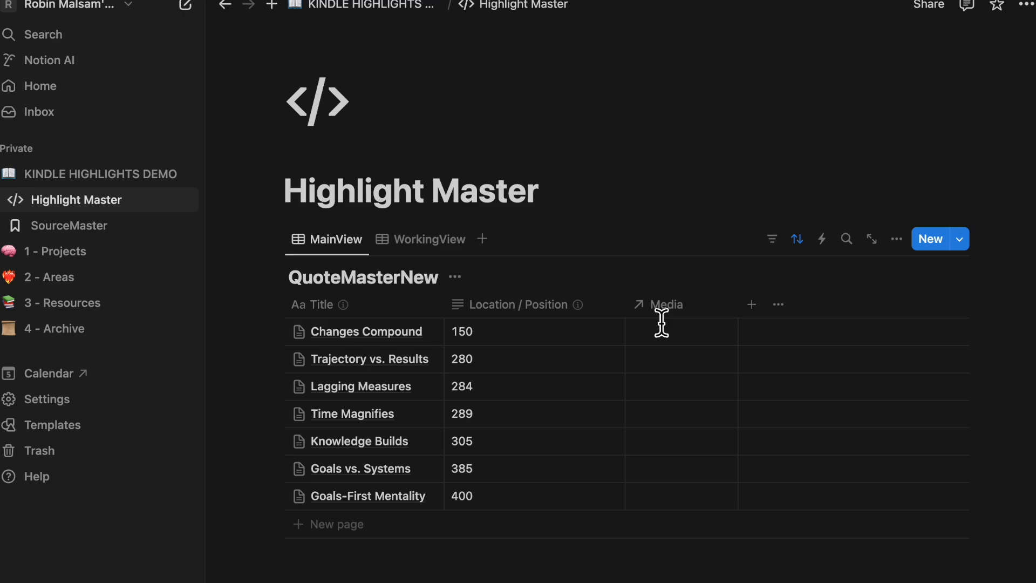
{"action": "scroll", "coordinate": [661, 322], "scroll_direction": "down", "scroll_amount": 5}
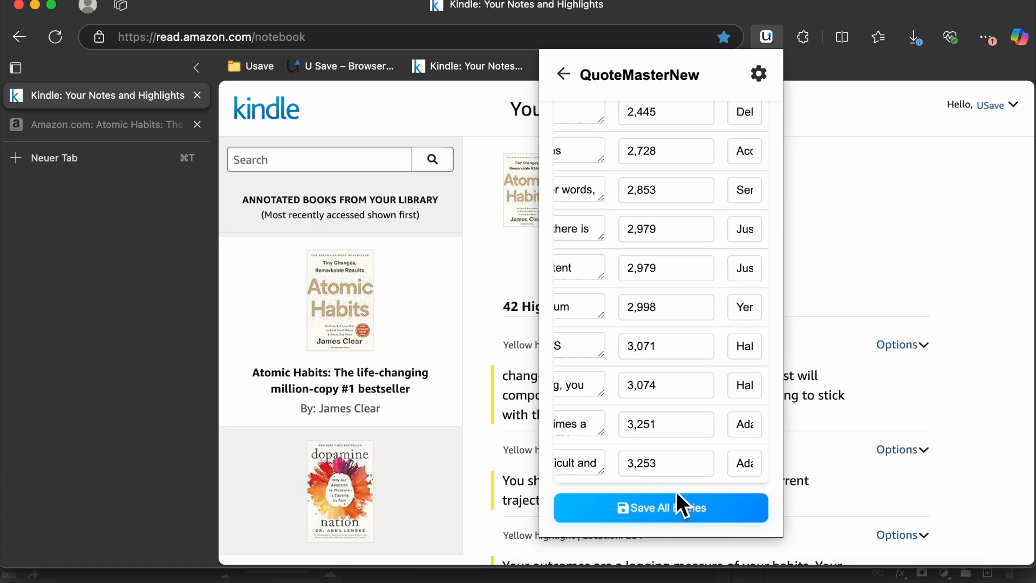
{"action": "scroll", "coordinate": [613, 444], "scroll_direction": "left", "scroll_amount": 2}
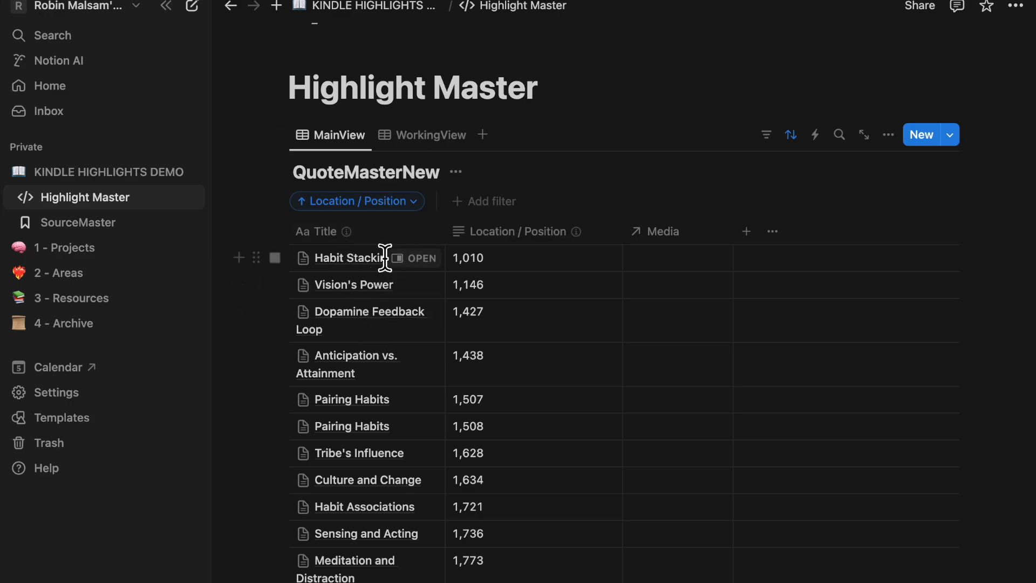
Step: Open the Habit Stacking entry, read its highlight text, and close it again
{"action": "left_click", "coordinate": [414, 261]}
{"action": "left_click_drag", "start_coordinate": [414, 293], "coordinate": [519, 392]}
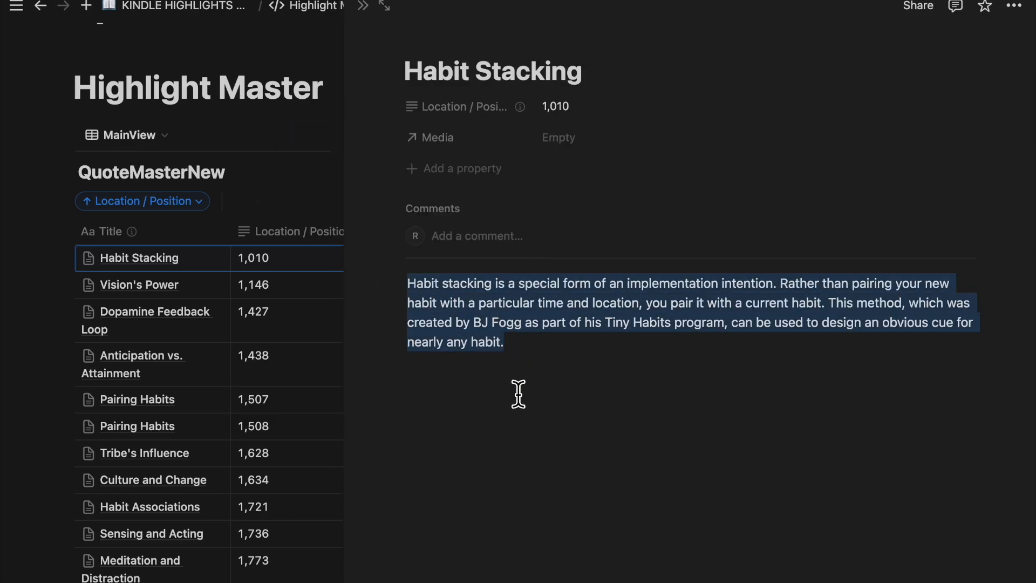
{"action": "left_click", "coordinate": [519, 395]}
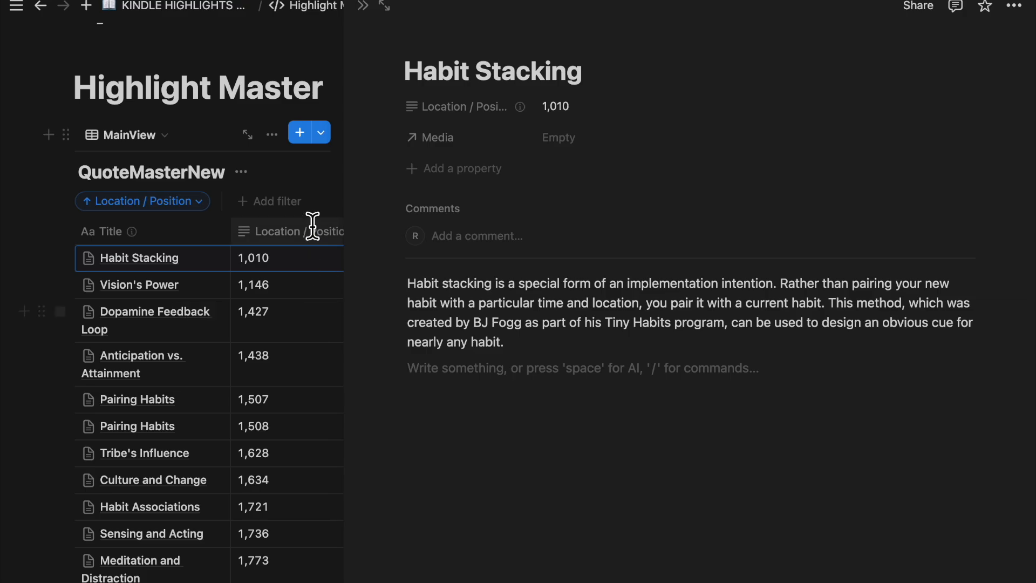
{"action": "left_click", "coordinate": [323, 211]}
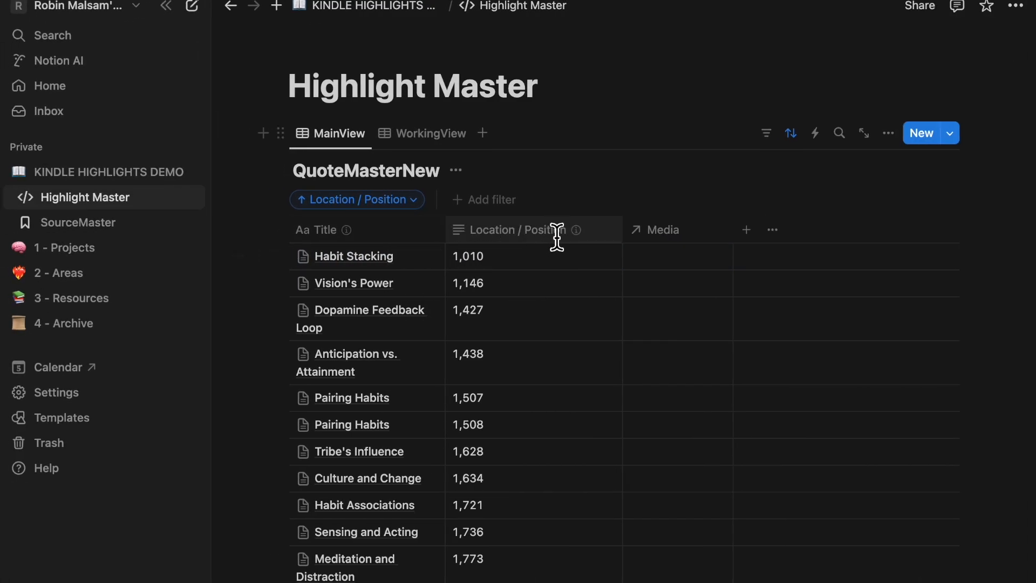
Step: Select all highlights in QuoteMasterNew and link them to the Atomic Habits page through the Media relation
{"action": "left_click", "coordinate": [274, 229]}
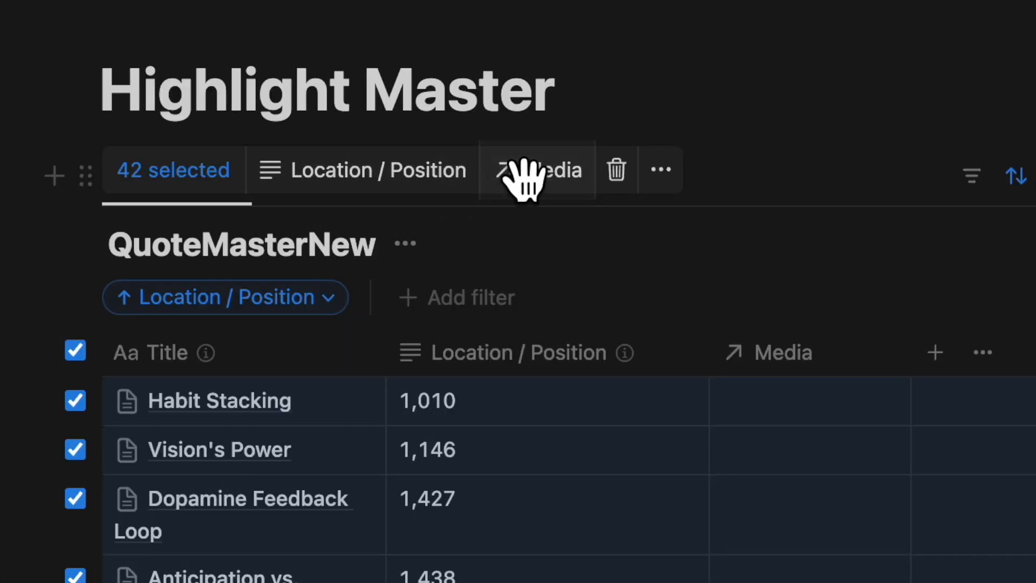
{"action": "left_click", "coordinate": [522, 171]}
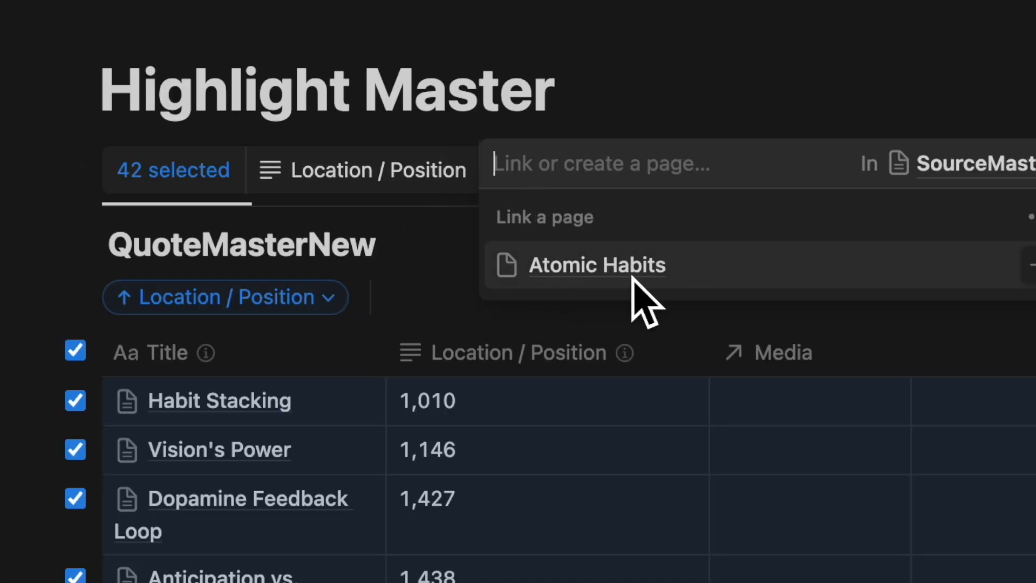
{"action": "left_click", "coordinate": [593, 267]}
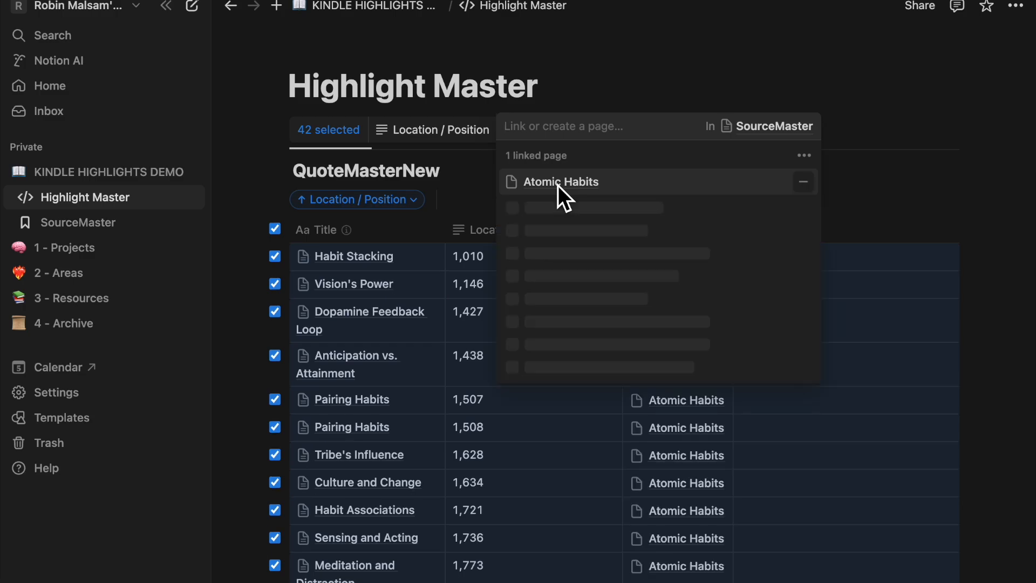
{"action": "left_click", "coordinate": [478, 196]}
{"action": "left_click", "coordinate": [499, 196]}
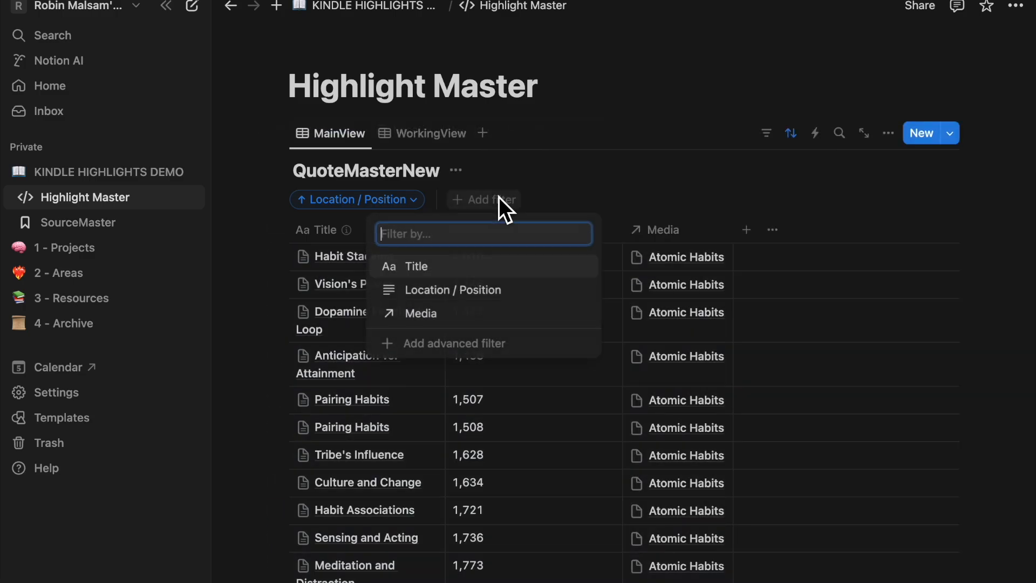
{"action": "left_click", "coordinate": [563, 188]}
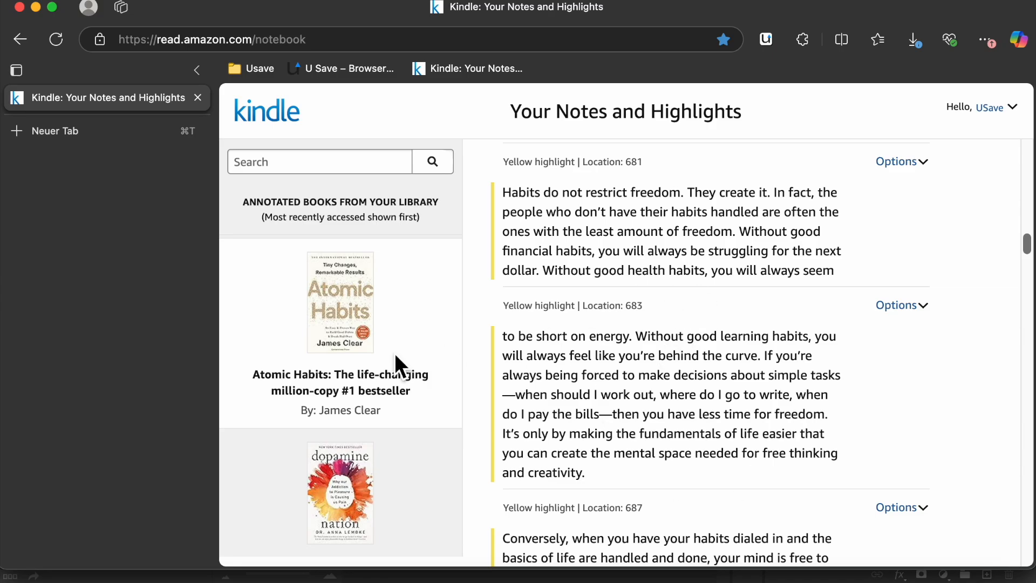
Step: Switch to the browser, select Dopamine Nation in the Kindle notebook, and open its Amazon product page in a new tab
{"action": "scroll", "coordinate": [389, 357], "scroll_direction": "down", "scroll_amount": 2}
{"action": "left_click", "coordinate": [342, 377]}
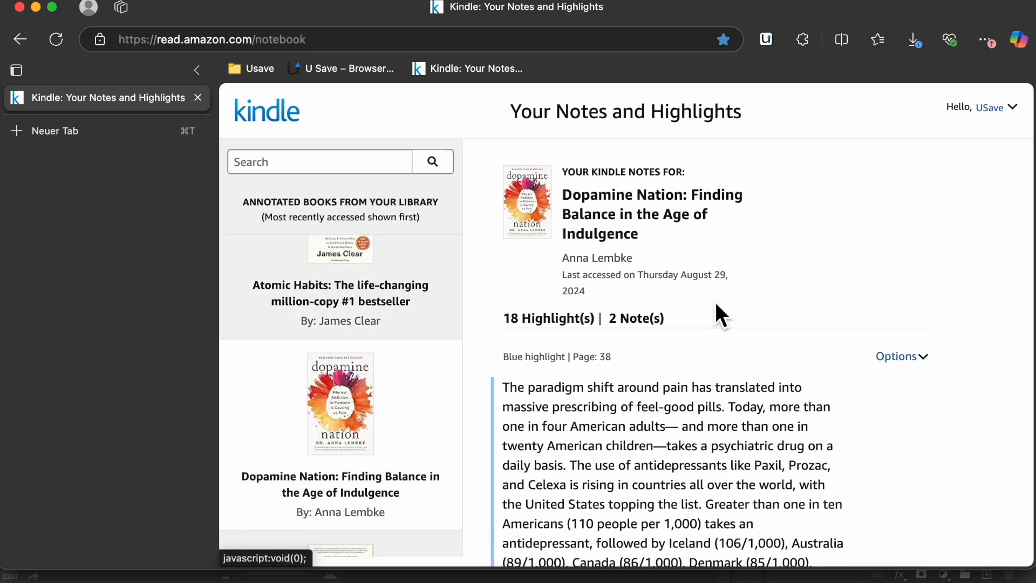
{"action": "left_click", "coordinate": [540, 210], "text": "super"}
{"action": "left_click", "coordinate": [166, 138]}
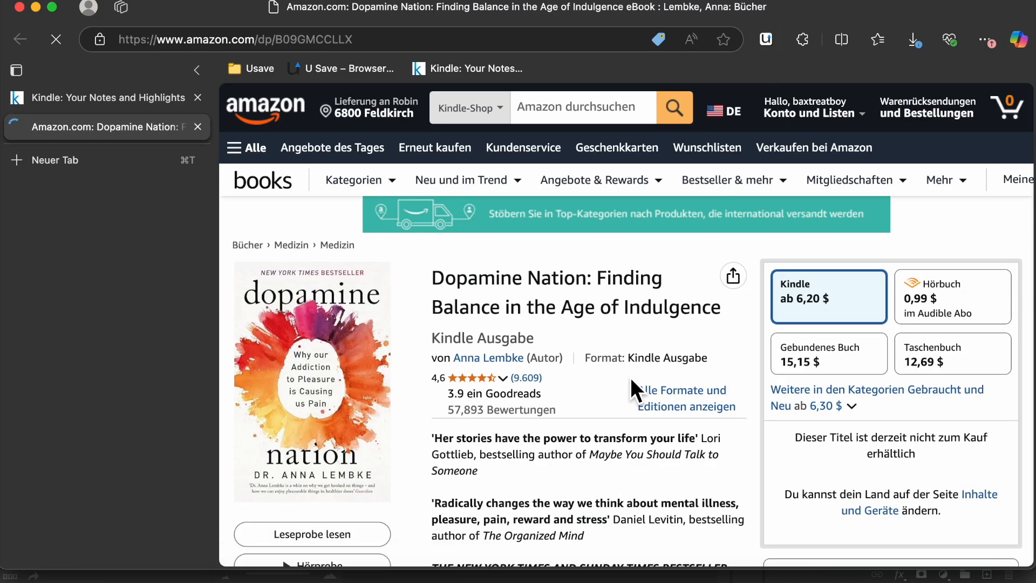
Step: Autofill a single SourceMaster entry from the Dopamine Nation page with USave, save it, and open SourceMaster in Notion
{"action": "scroll", "coordinate": [636, 389], "scroll_direction": "down", "scroll_amount": 7}
{"action": "left_click", "coordinate": [765, 39]}
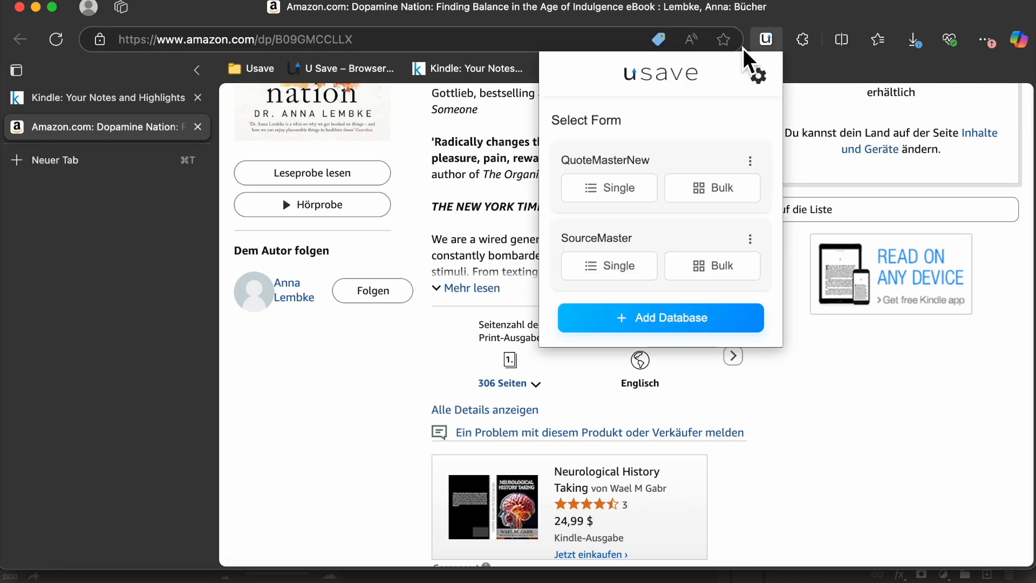
{"action": "left_click", "coordinate": [613, 266]}
{"action": "left_click", "coordinate": [663, 141]}
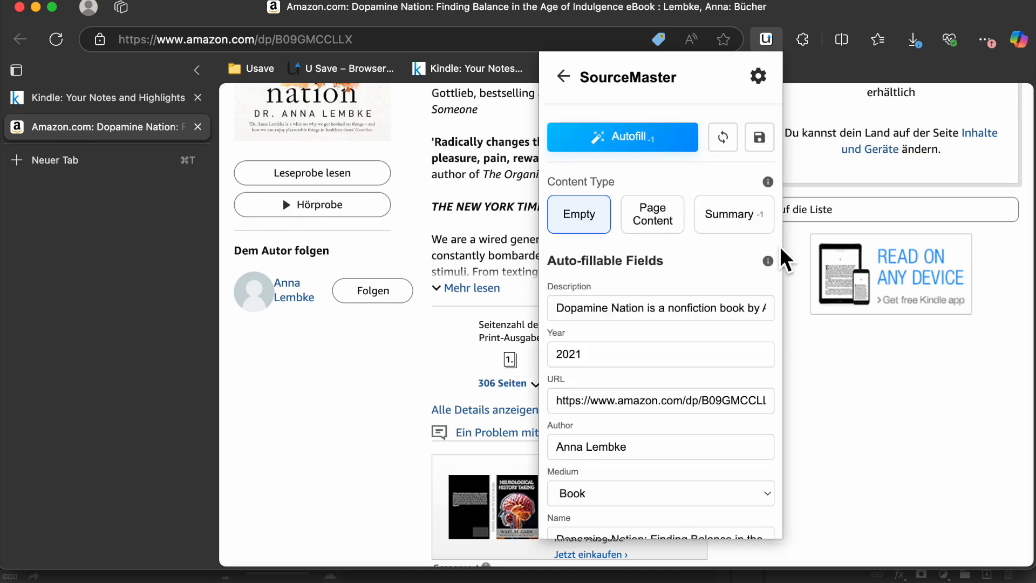
{"action": "left_click", "coordinate": [758, 137]}
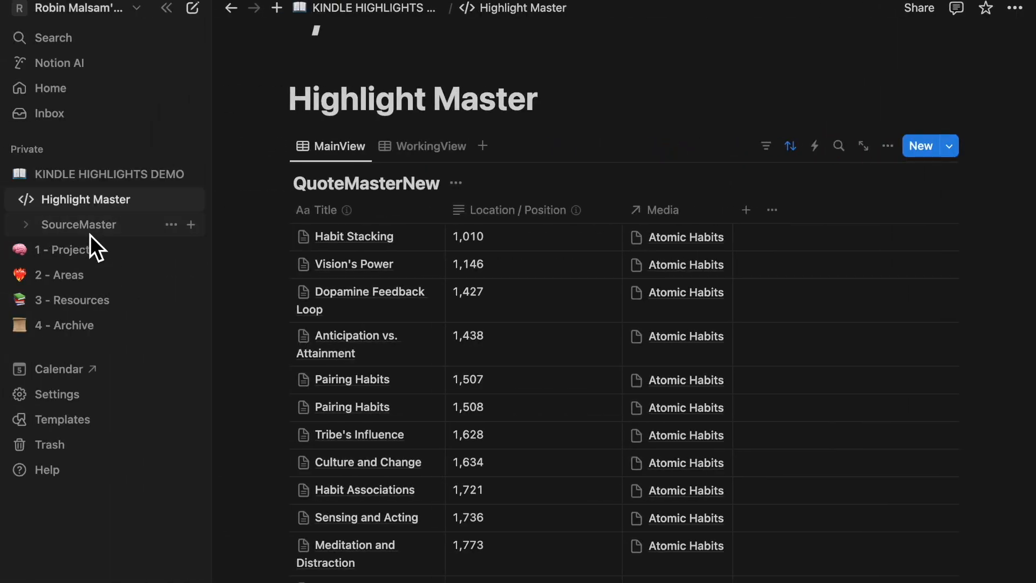
{"action": "left_click", "coordinate": [88, 230]}
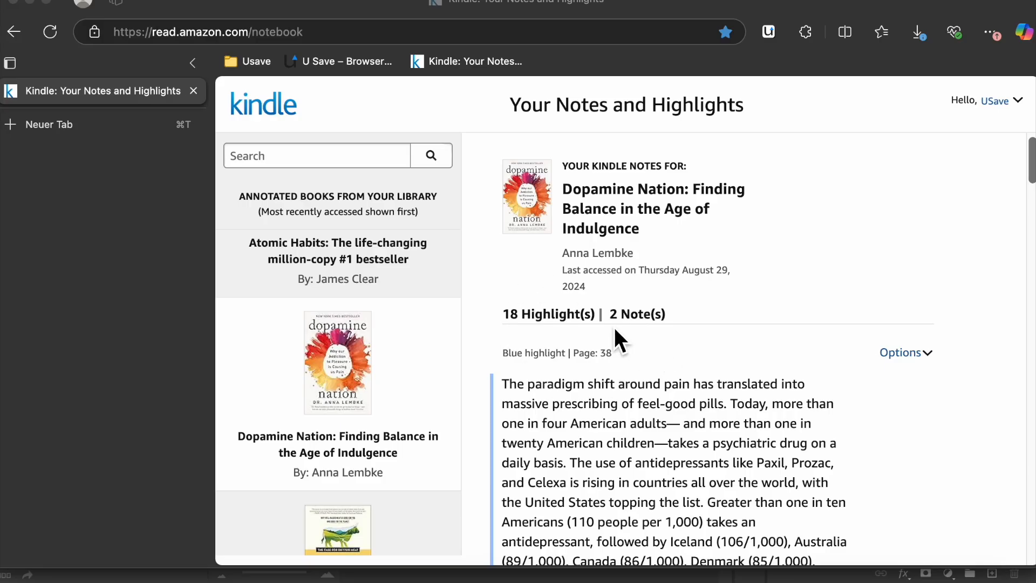
Step: Back in the Kindle notebook, extract the Dopamine Nation highlights in bulk for QuoteMasterNew with USave
{"action": "scroll", "coordinate": [614, 351], "scroll_direction": "down", "scroll_amount": 4}
{"action": "left_click", "coordinate": [769, 31]}
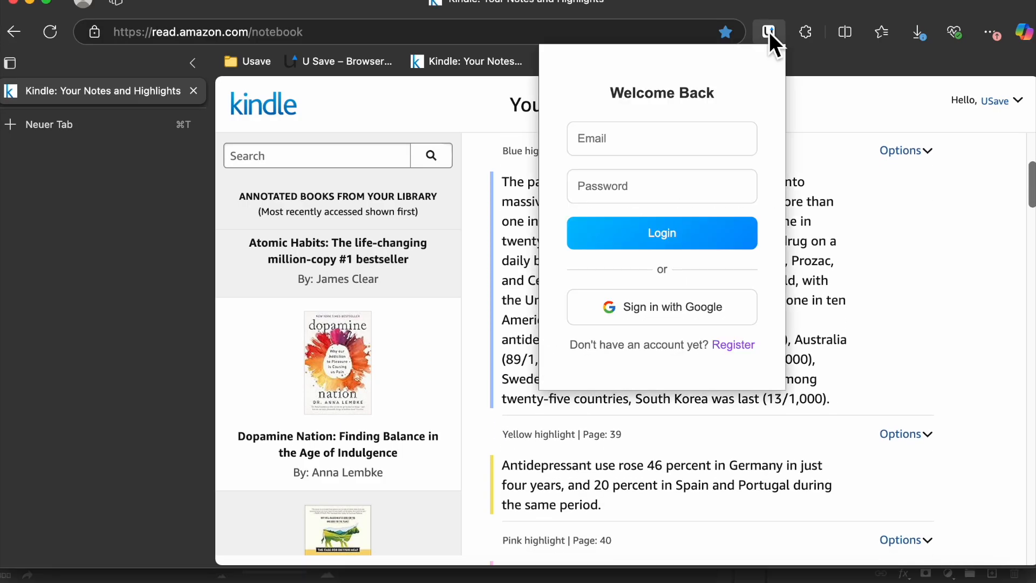
{"action": "left_click", "coordinate": [715, 183]}
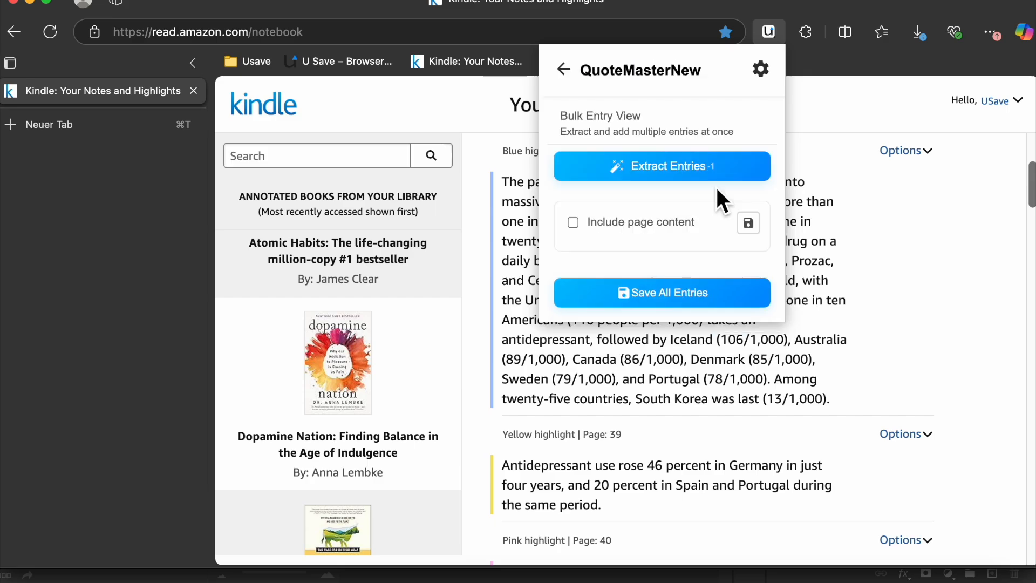
{"action": "left_click", "coordinate": [668, 175]}
{"action": "scroll", "coordinate": [781, 274], "scroll_direction": "down", "scroll_amount": 2}
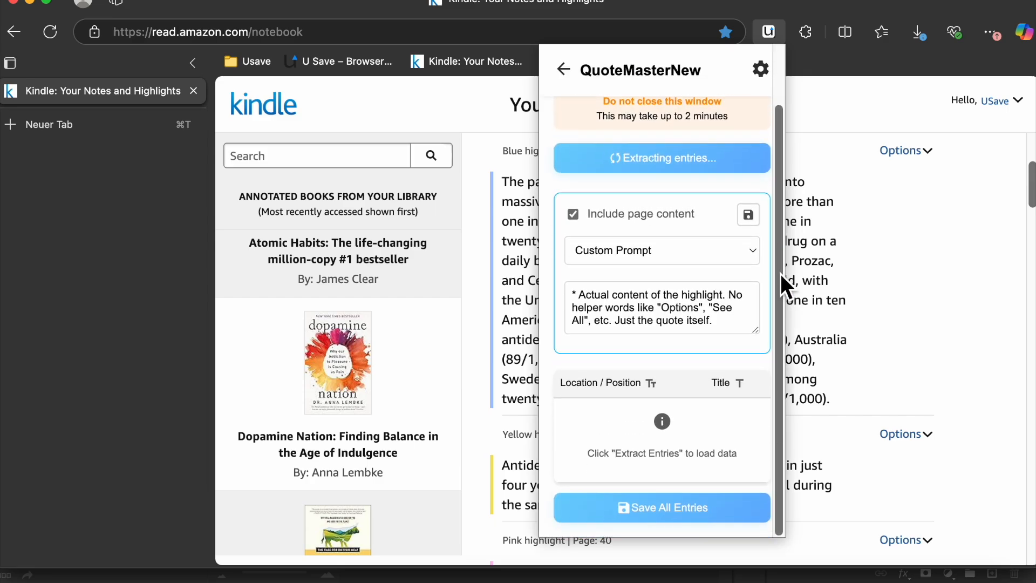
Step: Check the page content, location and title of the extracted Dopamine Nation entries and save all of them
{"action": "mouse_move", "coordinate": [618, 371]}
{"action": "left_mouse_down"}
{"action": "mouse_move", "coordinate": [683, 423]}
{"action": "mouse_move", "coordinate": [622, 353]}
{"action": "left_mouse_up"}
{"action": "scroll", "coordinate": [756, 359], "scroll_direction": "right", "scroll_amount": 1}
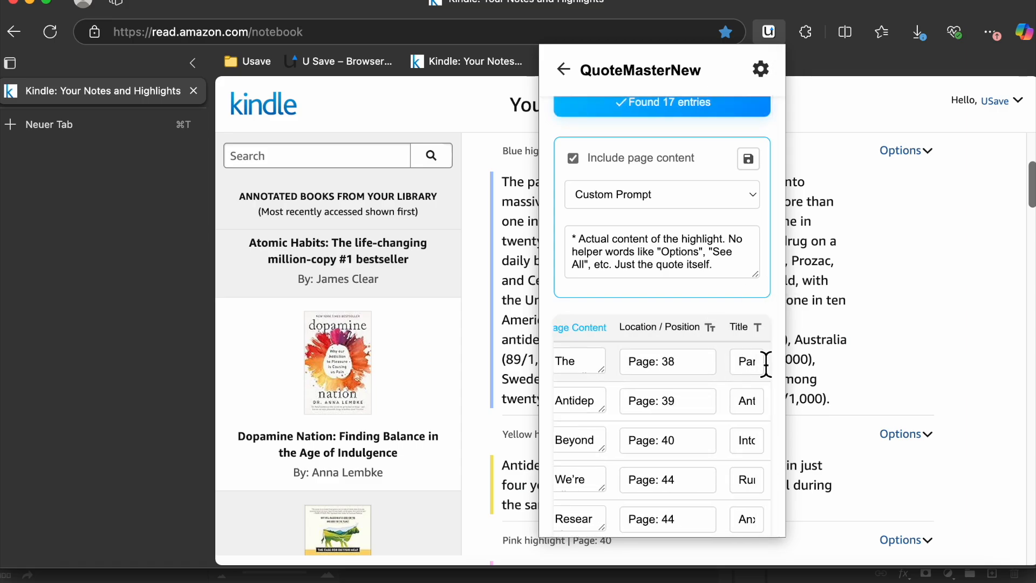
{"action": "scroll", "coordinate": [639, 418], "scroll_direction": "down", "scroll_amount": 10}
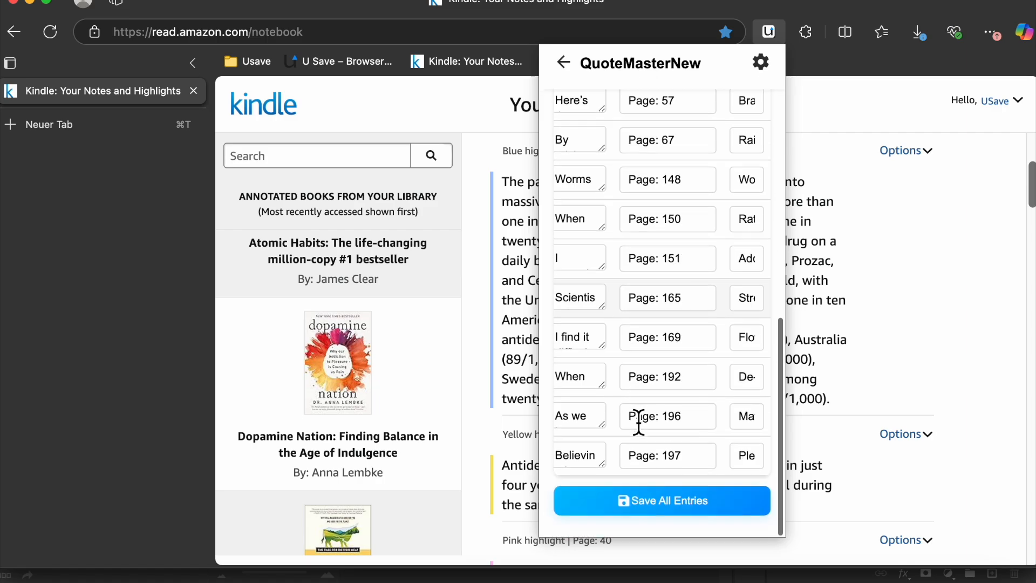
{"action": "left_click", "coordinate": [615, 506]}
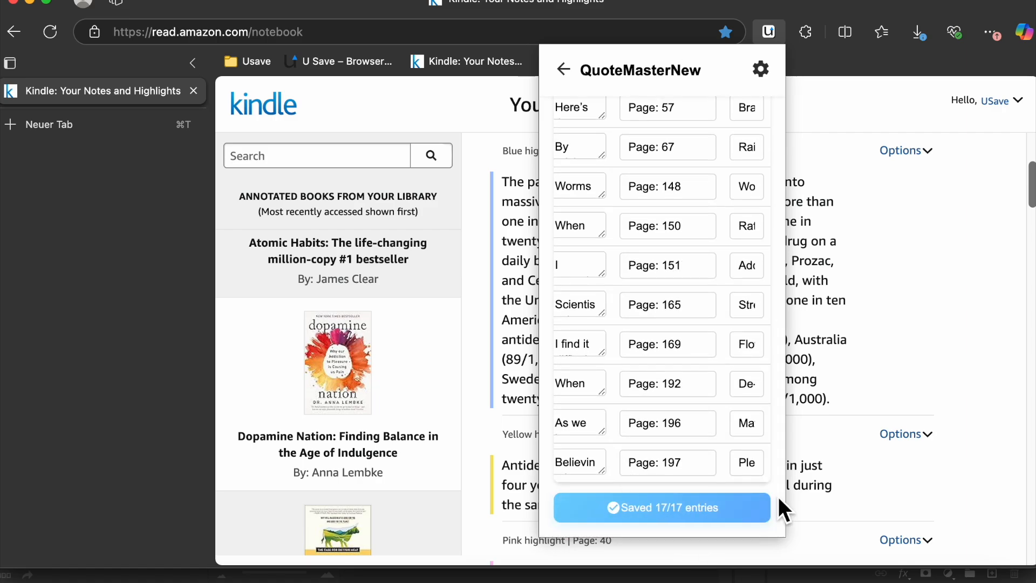
Step: Switch to Highlight Master in Notion and group the MainView by Media
{"action": "key", "text": "ctrl+Left"}
{"action": "scroll", "coordinate": [393, 301], "scroll_direction": "down", "scroll_amount": 3}
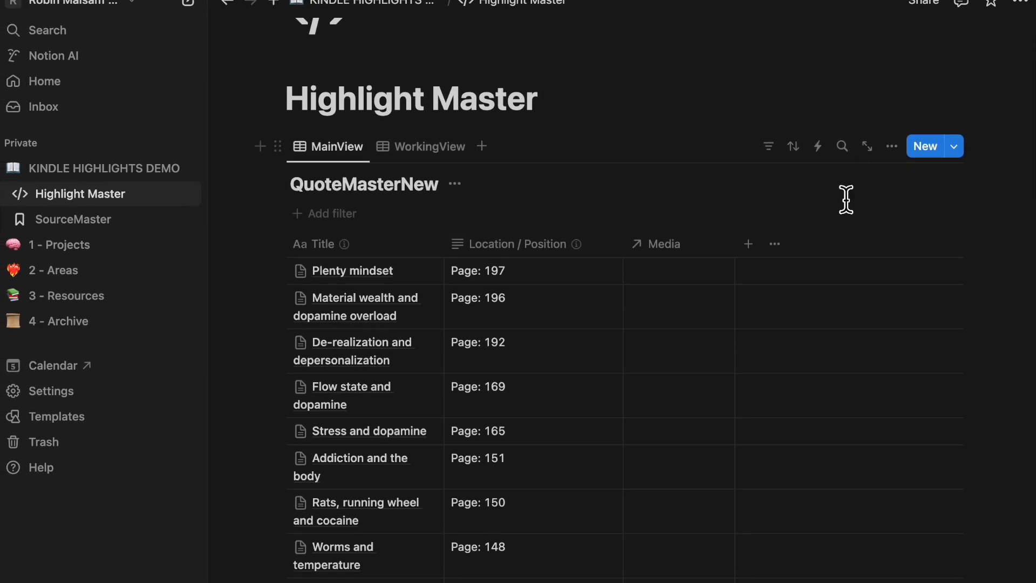
{"action": "left_click", "coordinate": [893, 152]}
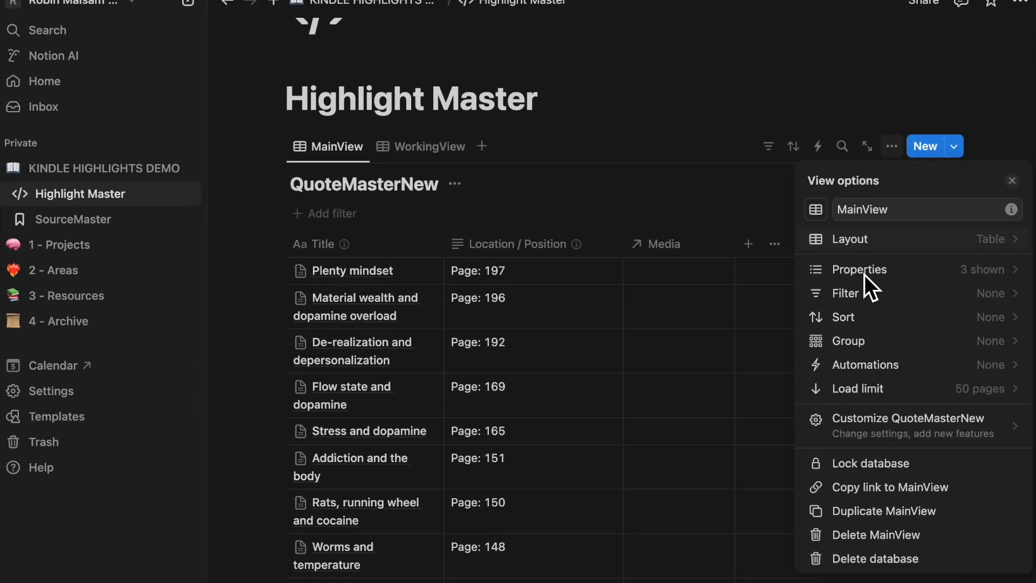
{"action": "left_click", "coordinate": [853, 343]}
{"action": "left_click", "coordinate": [860, 326]}
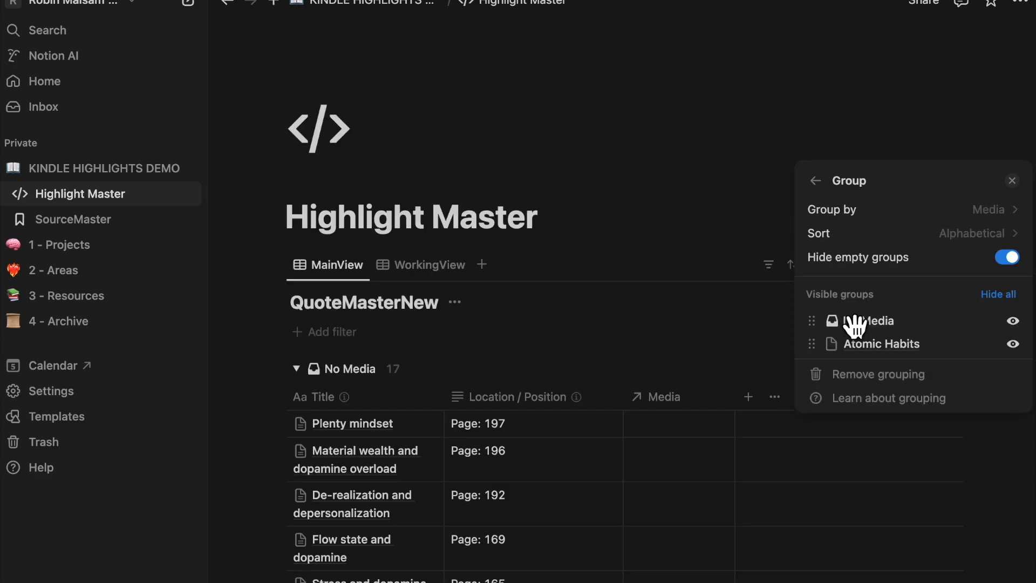
Step: Collapse and expand the No Media and Atomic Habits groups to check their highlights, leaving only No Media expanded
{"action": "left_click", "coordinate": [301, 370]}
{"action": "left_click", "coordinate": [301, 370]}
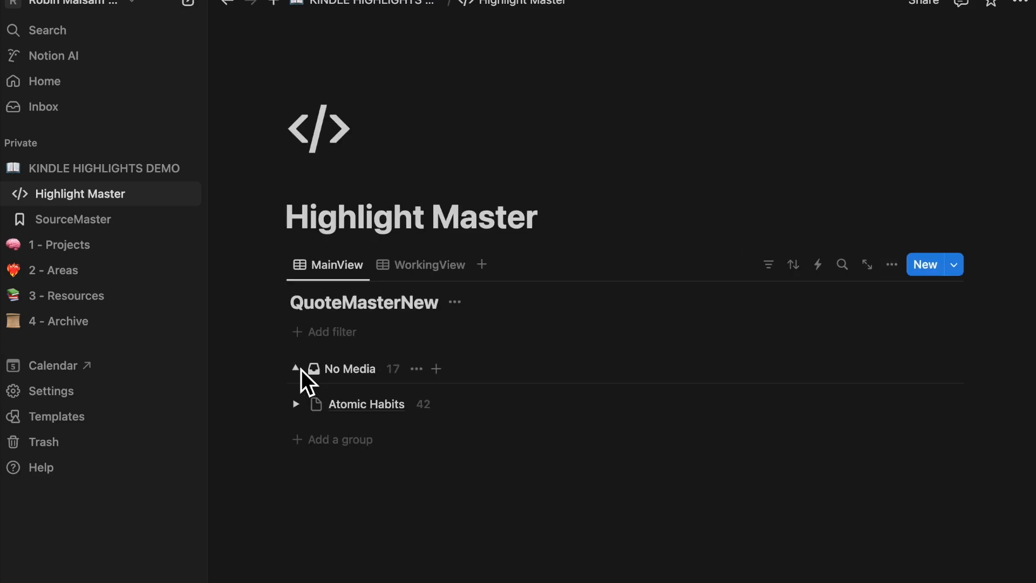
{"action": "scroll", "coordinate": [302, 370], "scroll_direction": "down", "scroll_amount": 1}
{"action": "left_click", "coordinate": [300, 368]}
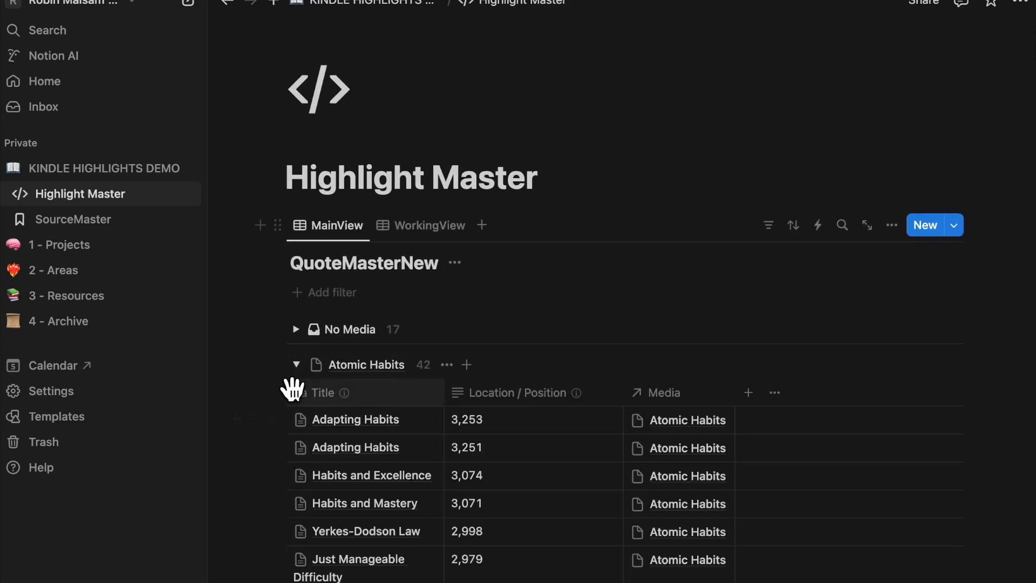
{"action": "left_click", "coordinate": [297, 363]}
{"action": "left_click", "coordinate": [297, 329]}
{"action": "scroll", "coordinate": [303, 330], "scroll_direction": "down", "scroll_amount": 1}
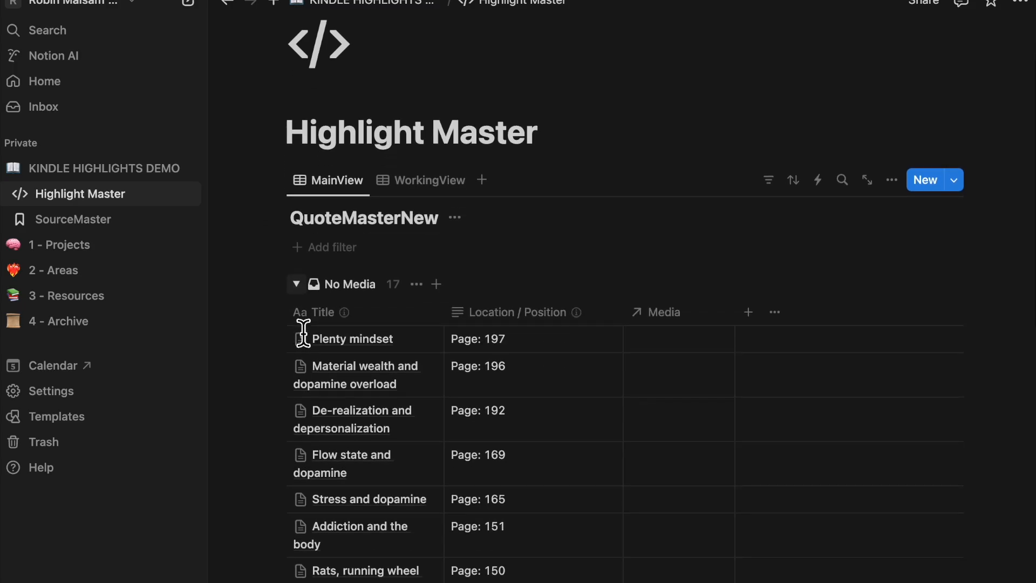
Step: Link every highlight in the No Media group to Dopamine Nation through the Media relation, and collapse the resulting group
{"action": "left_click", "coordinate": [272, 312]}
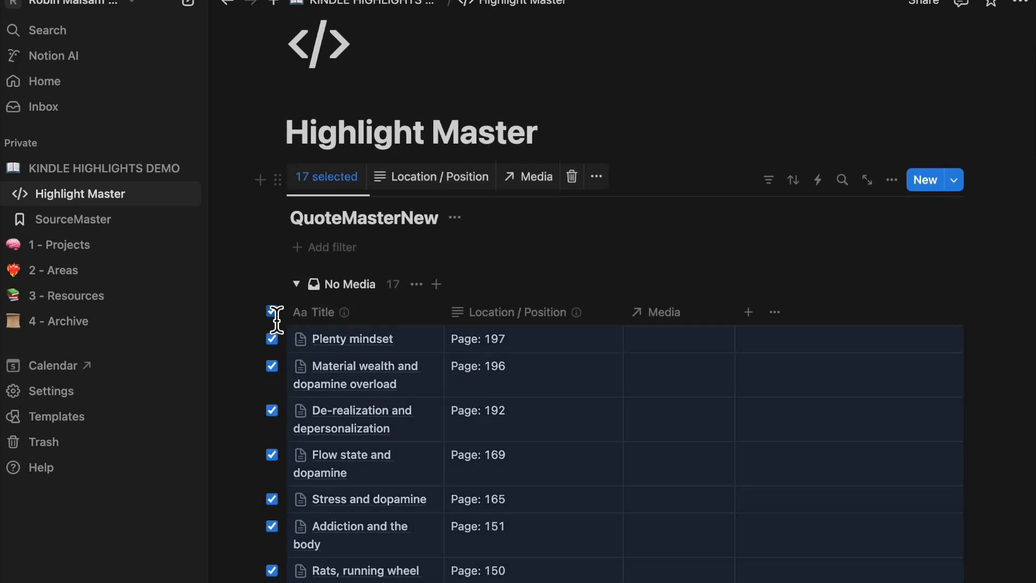
{"action": "scroll", "coordinate": [372, 296], "scroll_direction": "down", "scroll_amount": 13}
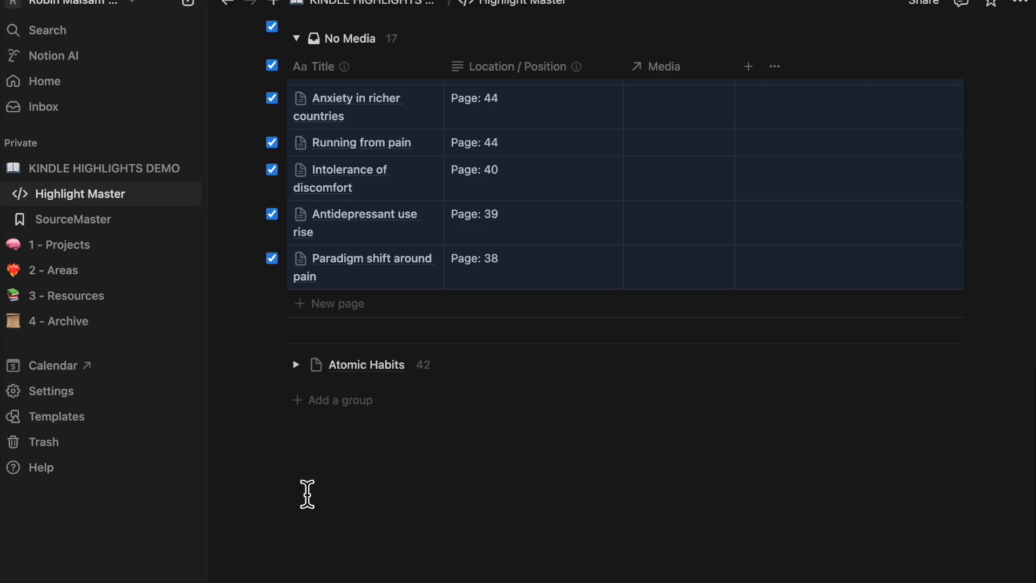
{"action": "scroll", "coordinate": [306, 492], "scroll_direction": "up", "scroll_amount": 15}
{"action": "left_click", "coordinate": [518, 261]}
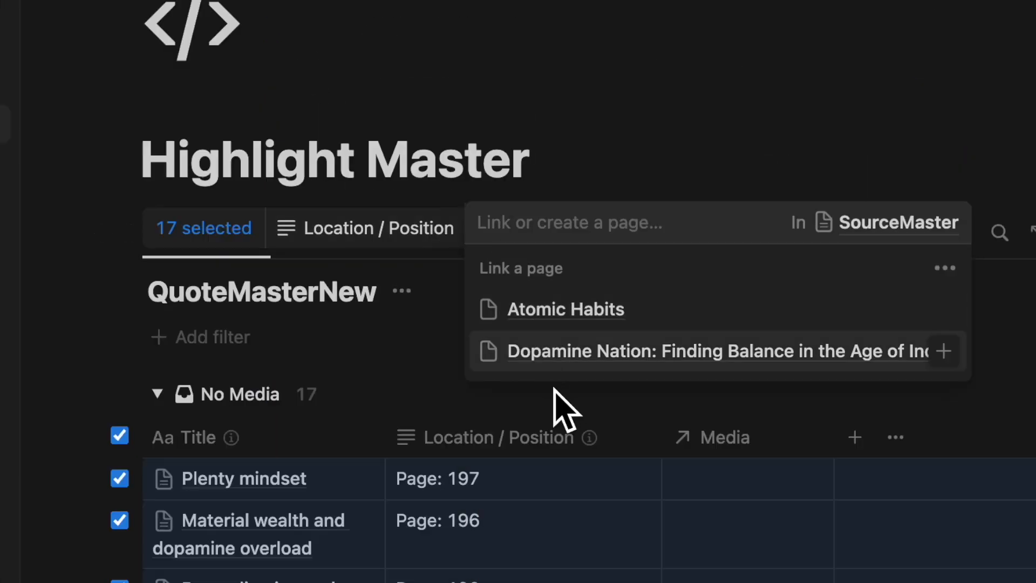
{"action": "left_click", "coordinate": [575, 354]}
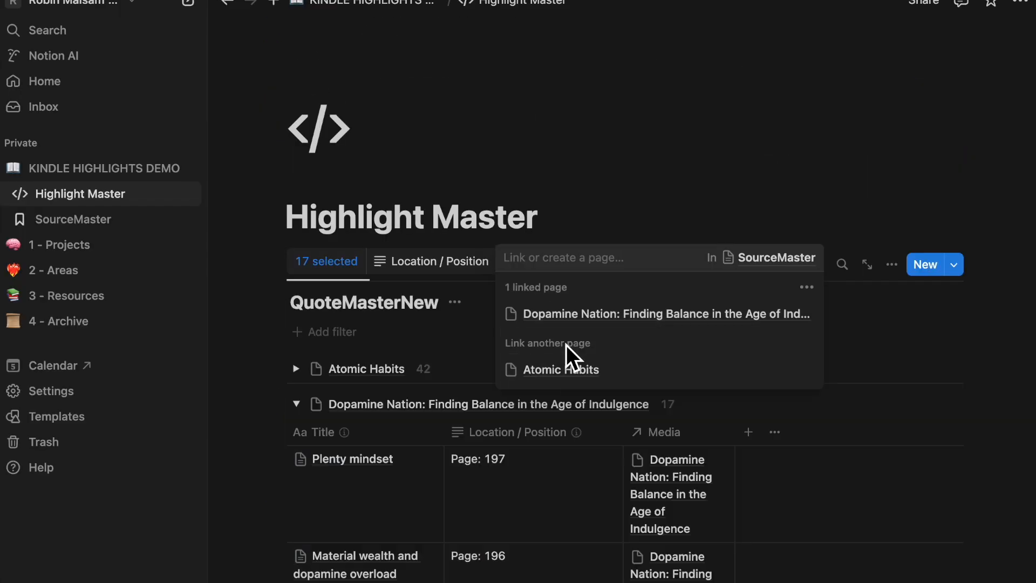
{"action": "left_click", "coordinate": [458, 338]}
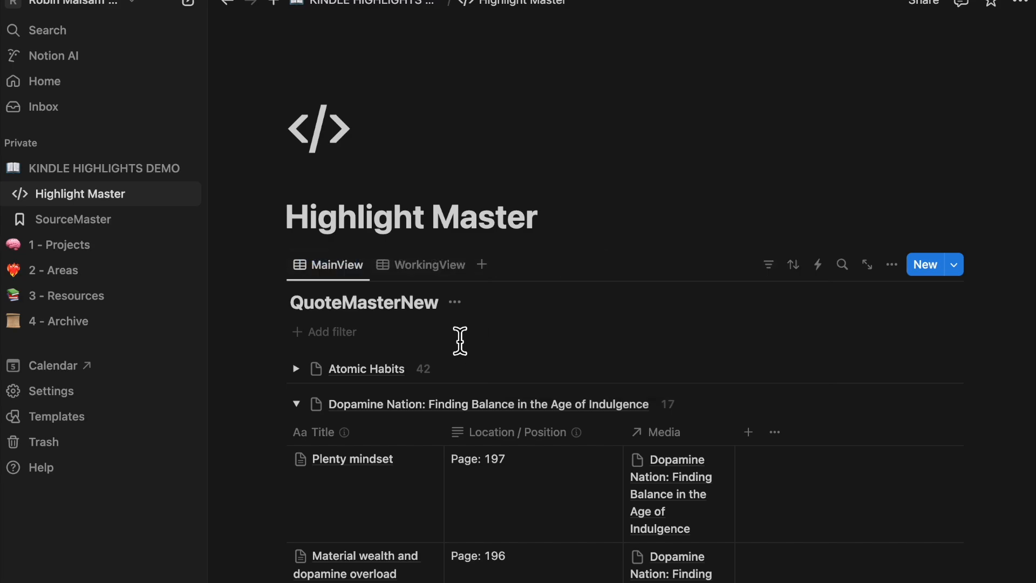
{"action": "left_click", "coordinate": [296, 404]}
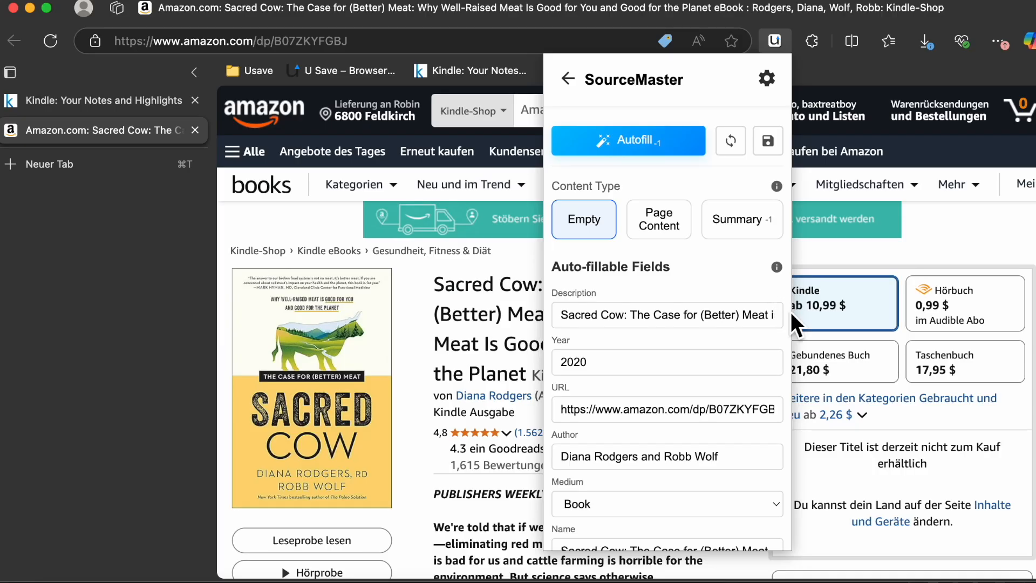
Step: Review the autofilled SourceMaster fields for Sacred Cow in the USave form in the browser
{"action": "scroll", "coordinate": [790, 311], "scroll_direction": "down", "scroll_amount": 3}
{"action": "scroll", "coordinate": [750, 216], "scroll_direction": "up", "scroll_amount": 4}
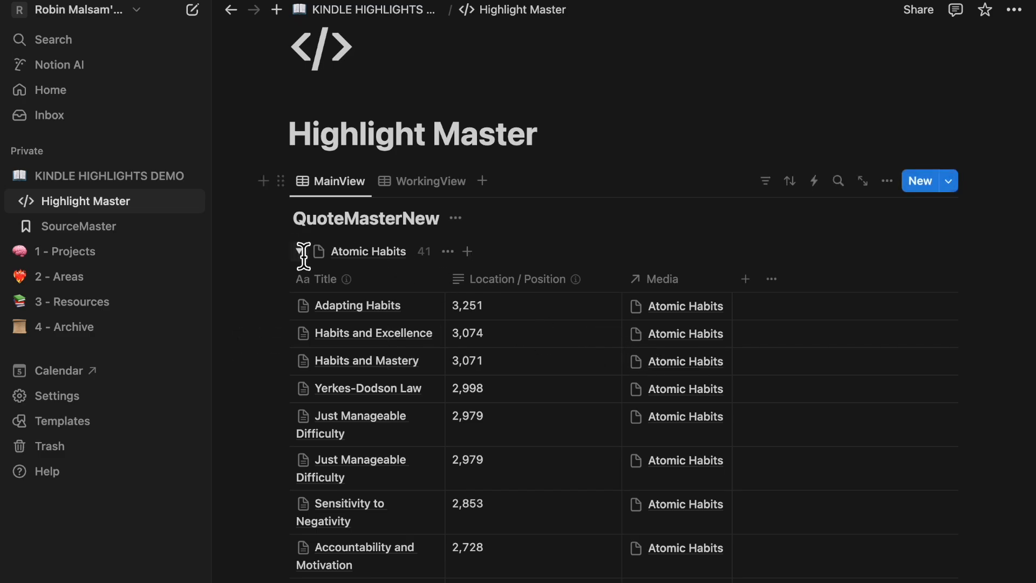
Step: In Highlight Master, open the Adapting Habits entry at location 3,251 in the Atomic Habits group and select its highlight text
{"action": "left_click", "coordinate": [302, 251]}
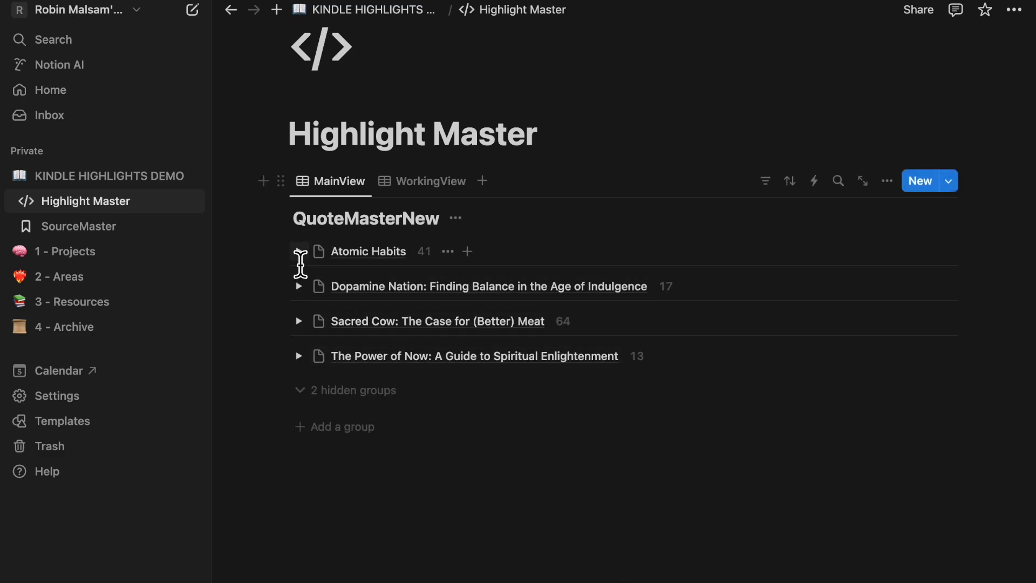
{"action": "left_click", "coordinate": [299, 253]}
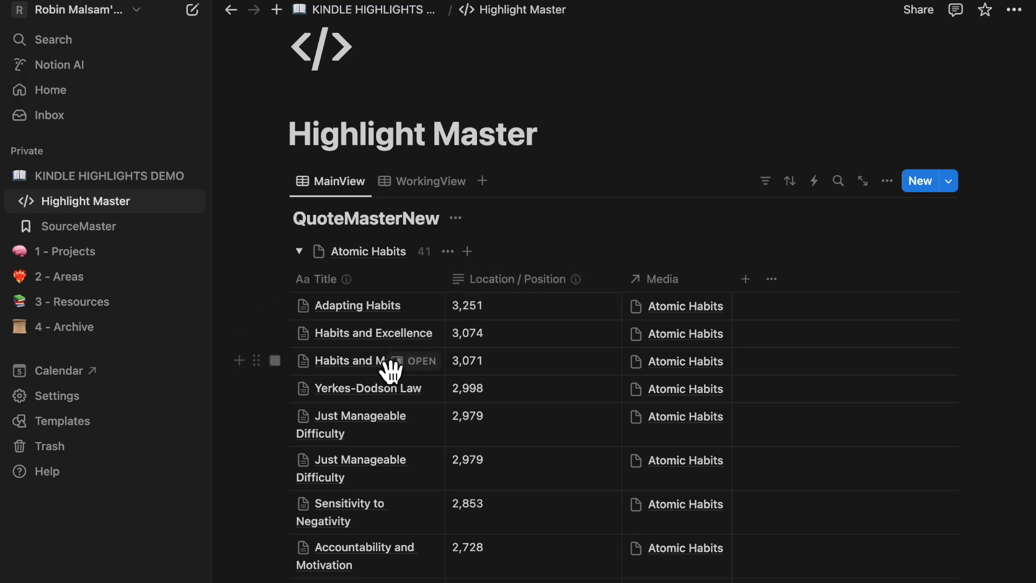
{"action": "left_click", "coordinate": [426, 312]}
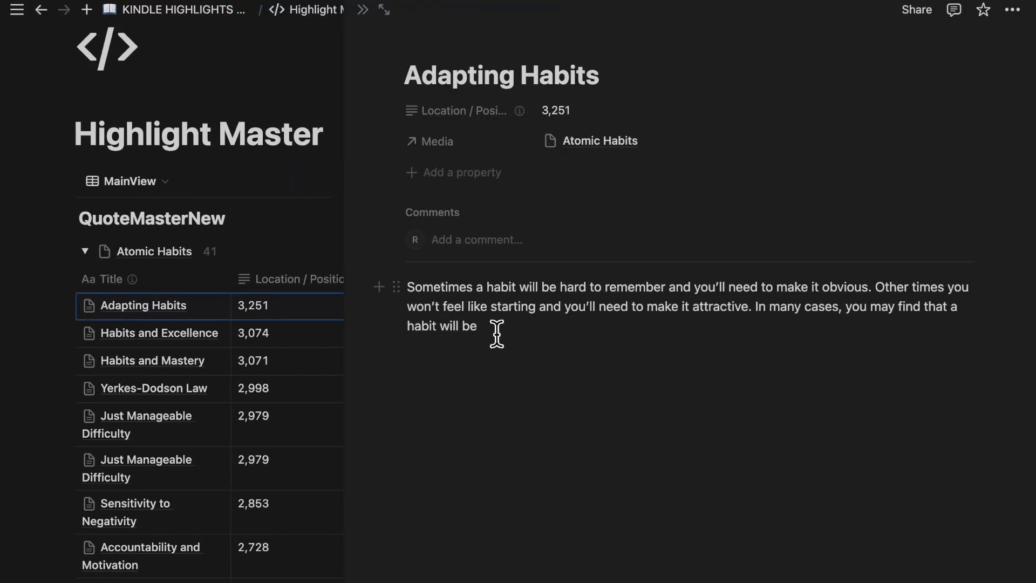
{"action": "left_click_drag", "start_coordinate": [494, 333], "coordinate": [418, 296]}
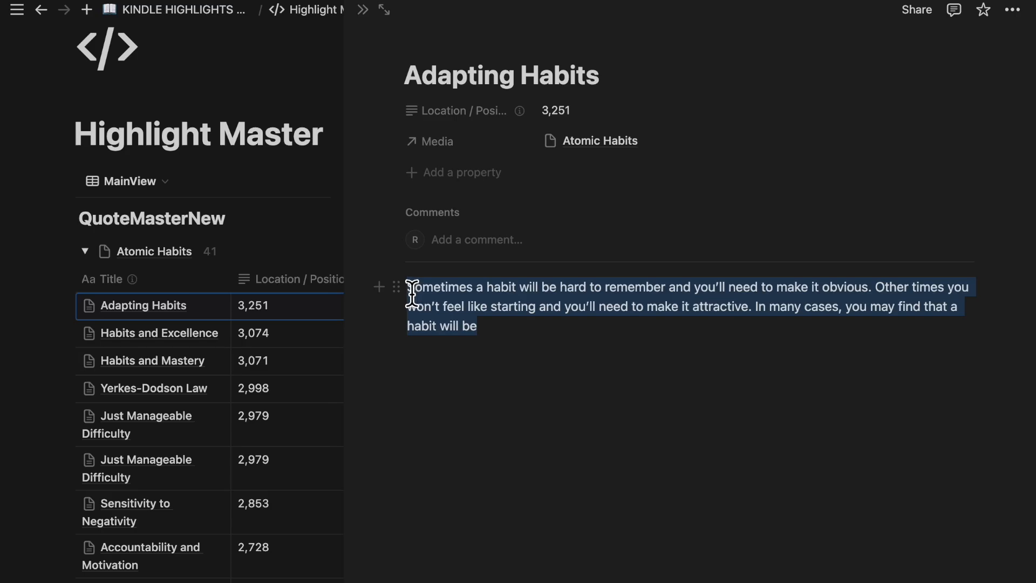